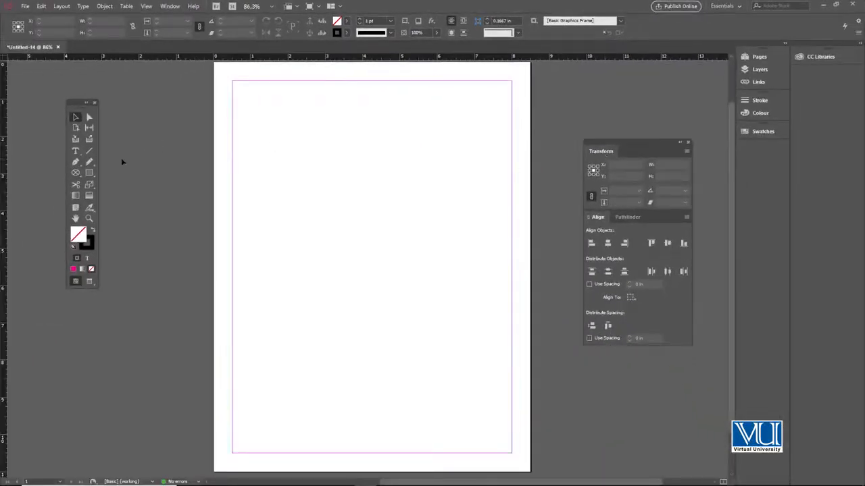
Step: Draw a square about 2.12 in wide and high on the upper part of the page
click(89, 173)
drag(356, 195, 395, 235)
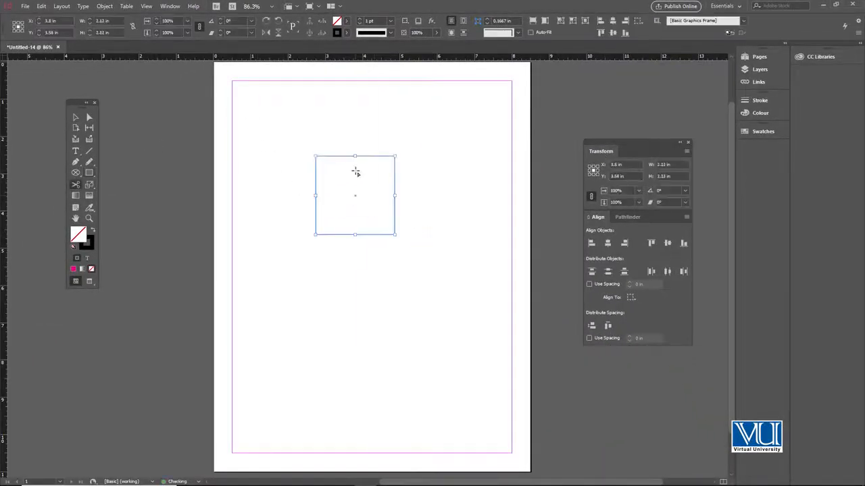
key(v)
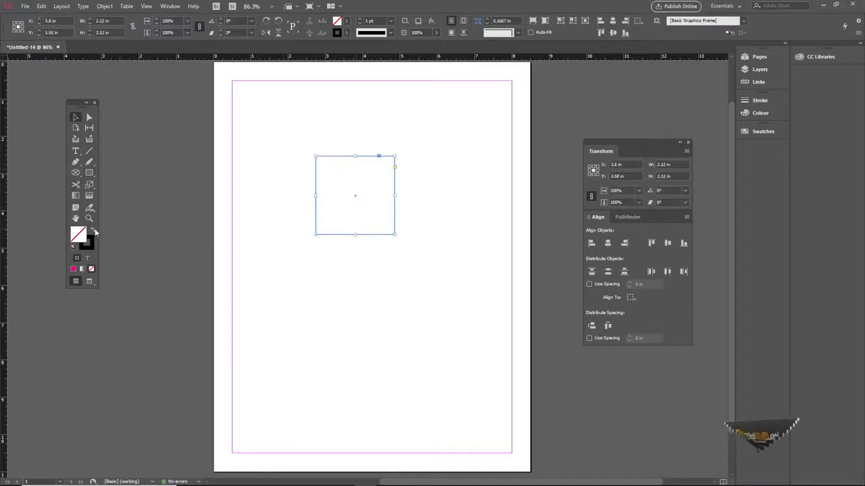
Step: Swap the square's fill and stroke, and fill it with the C=100 M=0 Y=0 K=0 swatch
click(92, 230)
click(763, 131)
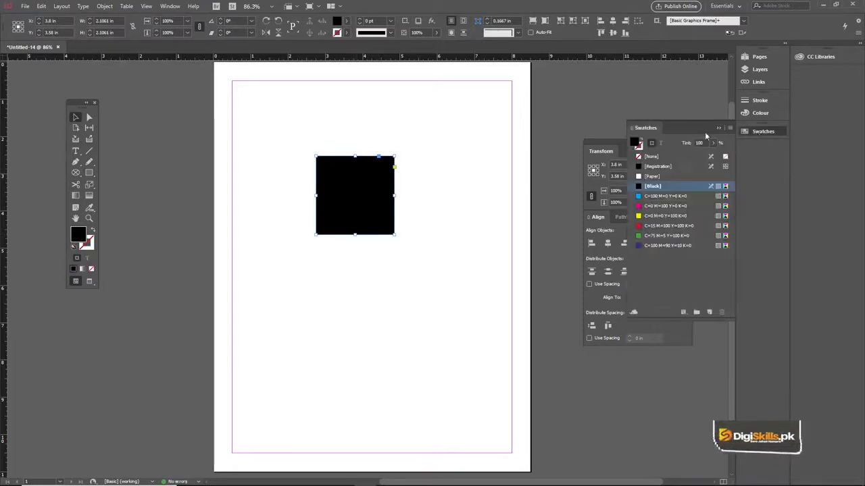
click(664, 206)
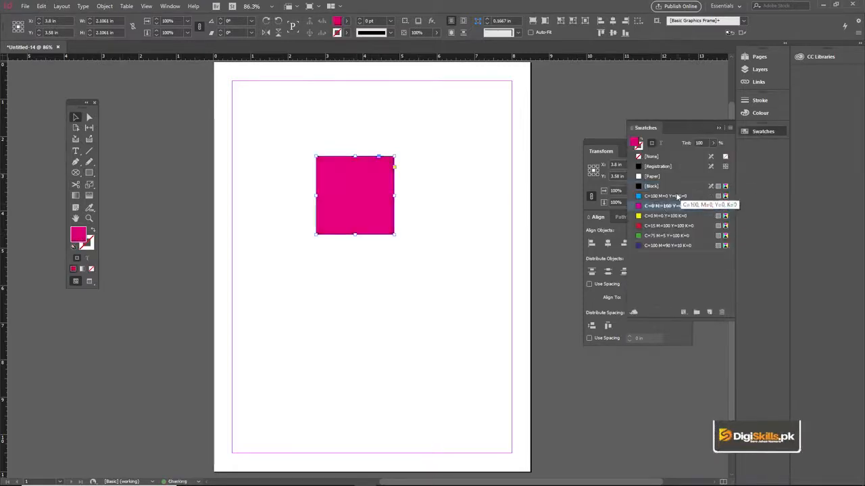
click(678, 196)
click(756, 132)
Step: Position the blue square's centre at X 2 in and Y 2 in
drag(397, 145, 401, 151)
click(394, 145)
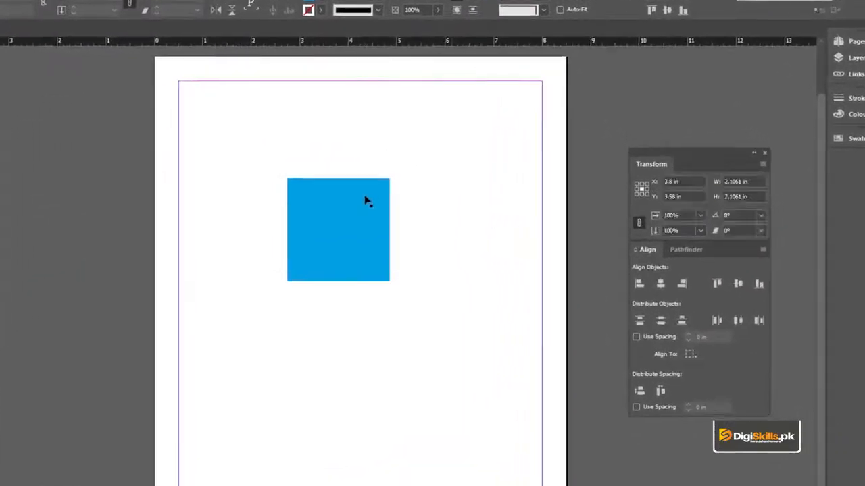
click(365, 201)
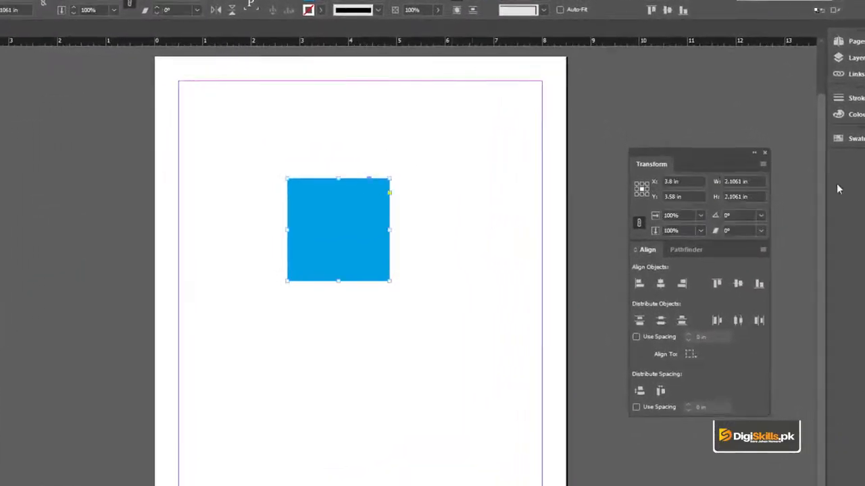
click(667, 181)
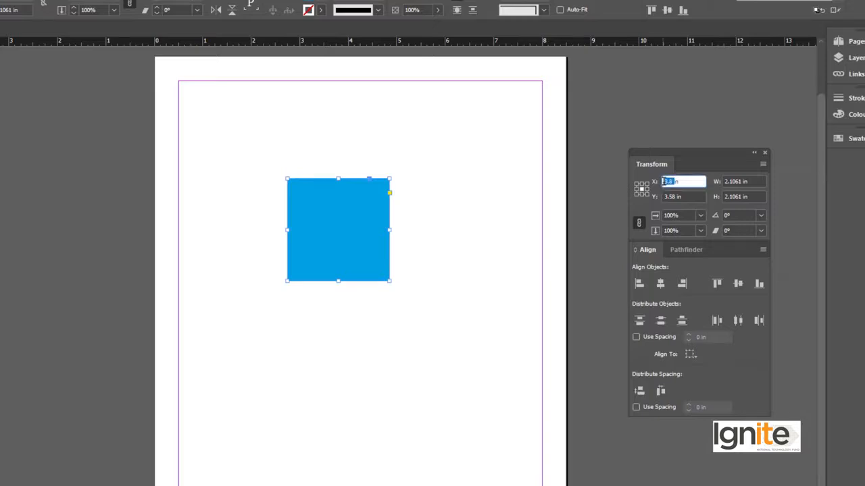
text(2in)
key(Tab)
text(2in)
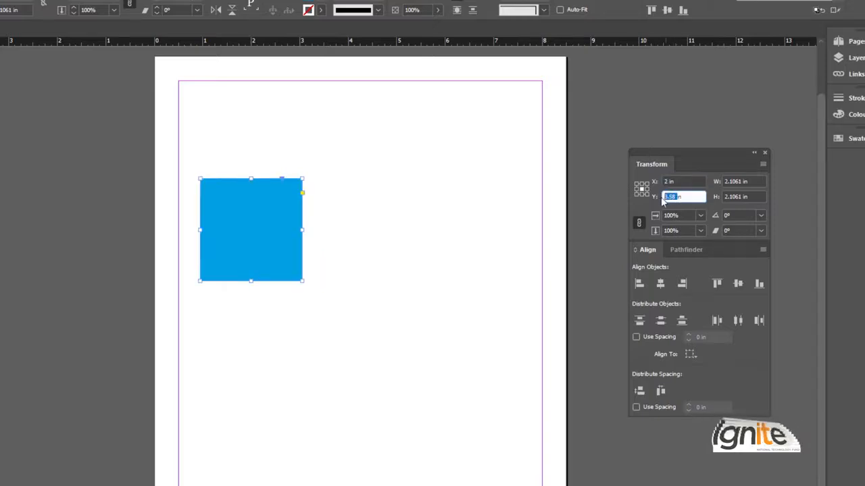
key(Return)
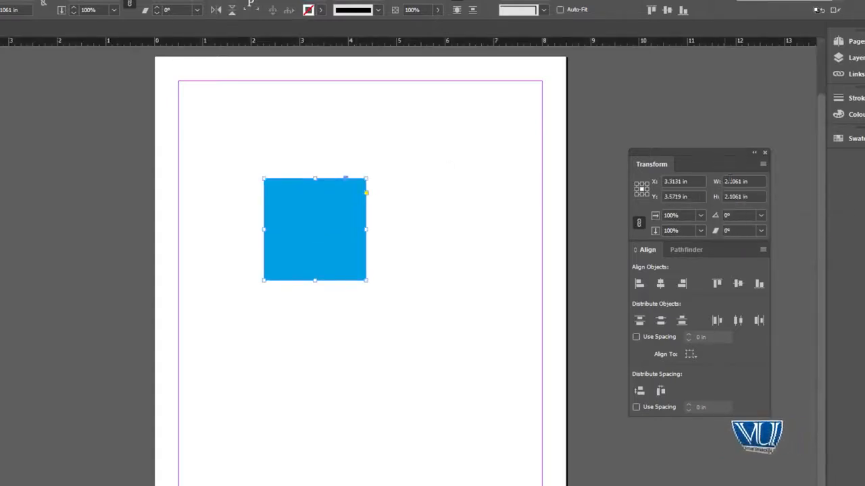
Step: Set the square's width and height to 3 in each and deselect it
click(742, 181)
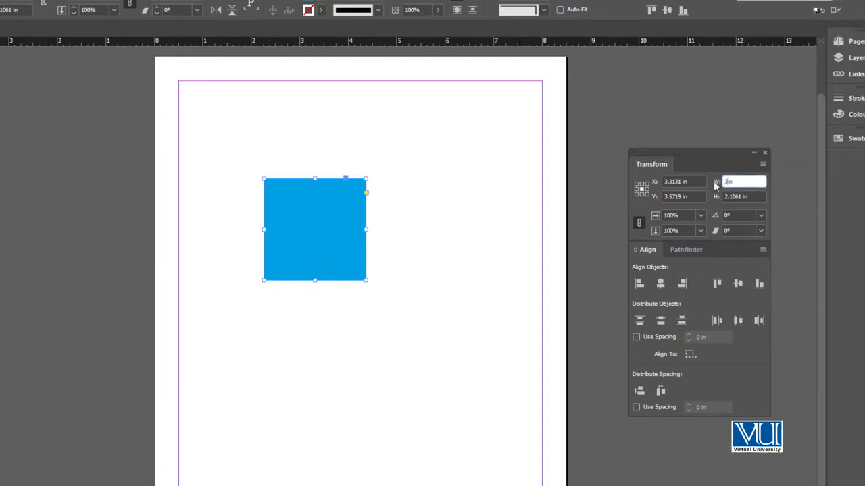
key(Tab)
text(3)
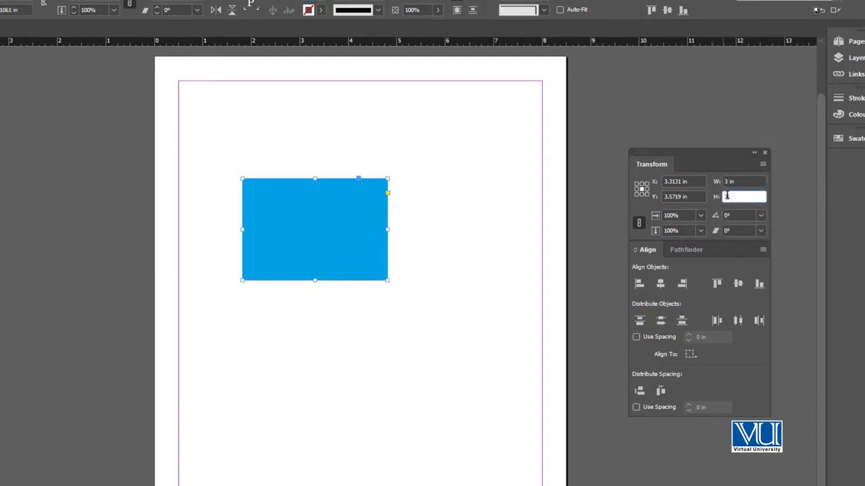
key(Return)
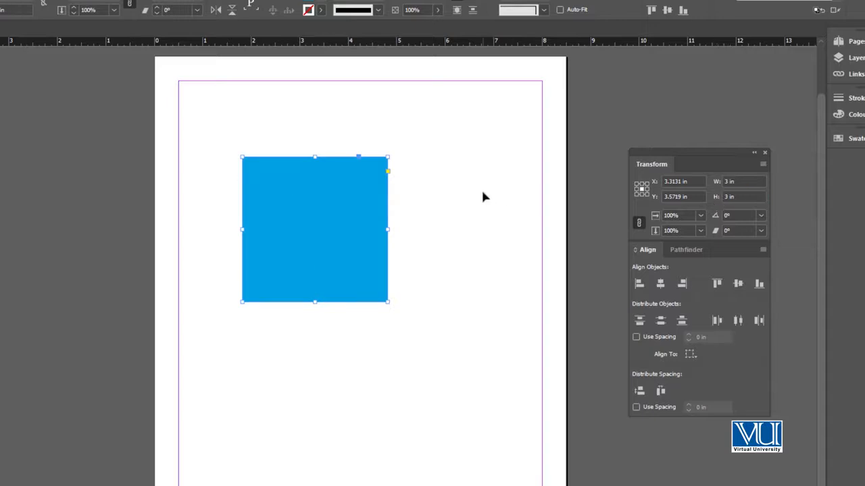
click(439, 193)
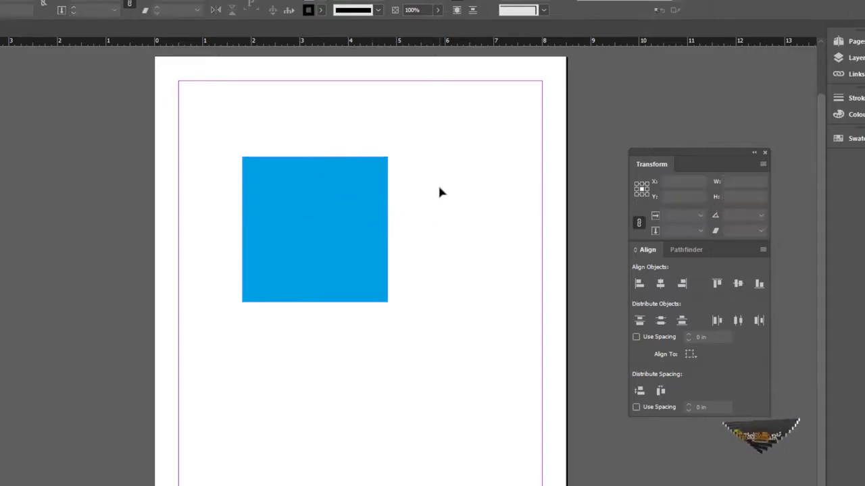
Step: Set the blue square's width to 5 in and deselect it
click(358, 197)
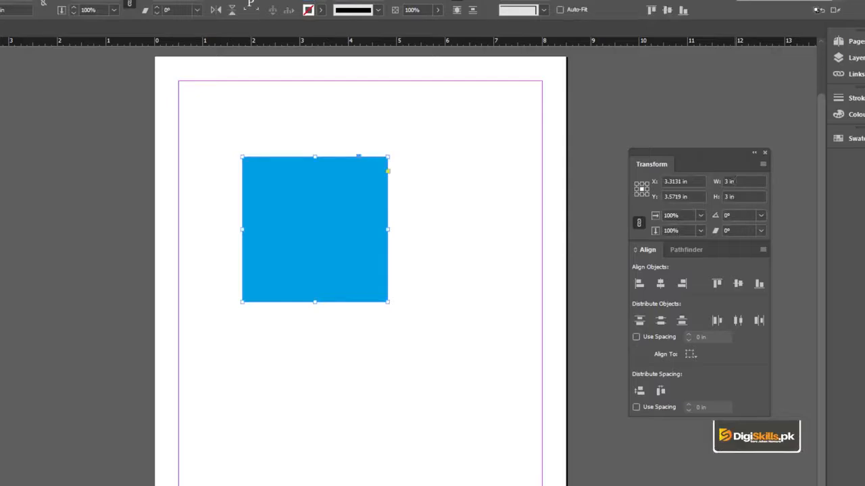
drag(732, 182, 724, 182)
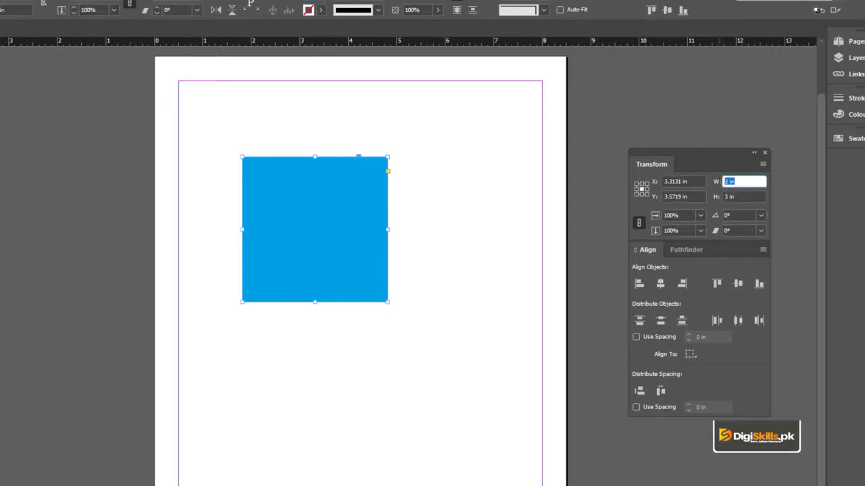
text(5)
key(Return)
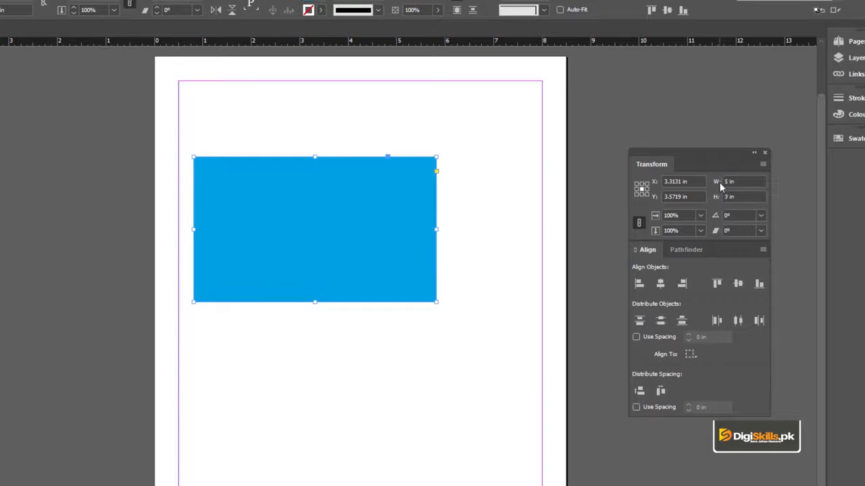
drag(732, 197, 724, 197)
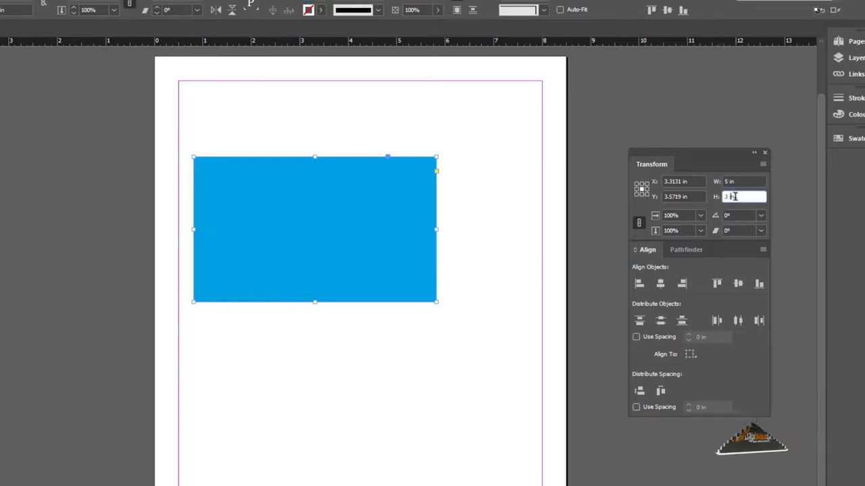
click(427, 139)
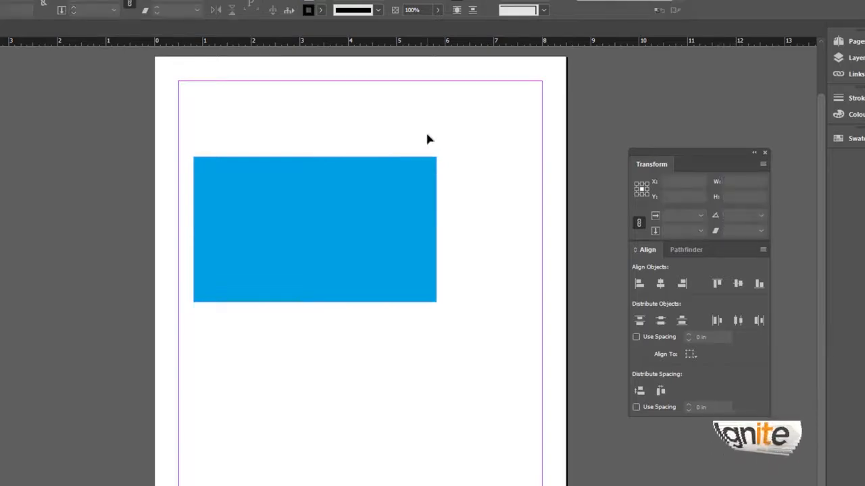
Step: Undo the latest width and height changes to the blue shape
key(ctrl+z)
key(ctrl+z)
key(ctrl+z)
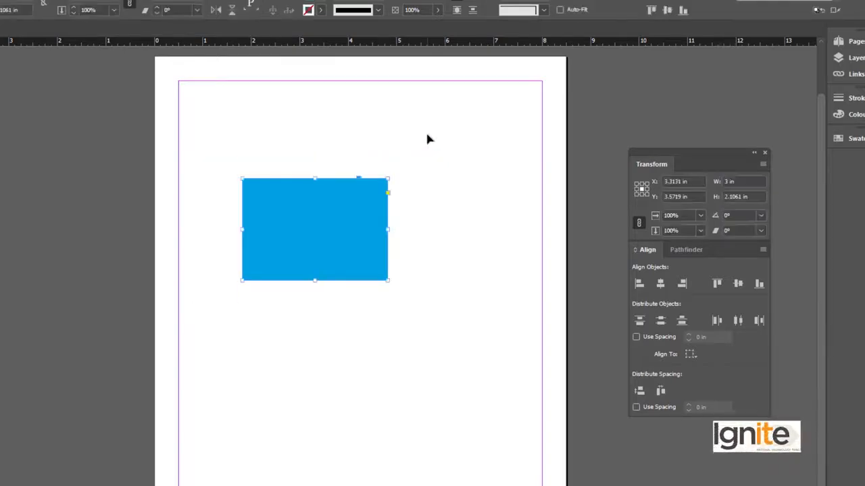
key(ctrl+z)
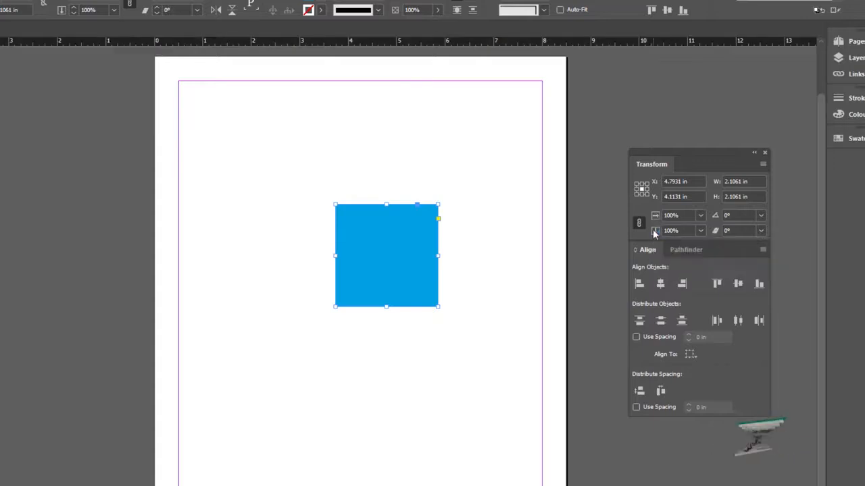
Step: Scale the square proportionally to 2.6326 in wide and high with a preset percentage, and toggle the scaling constraint off and on
click(700, 216)
click(695, 363)
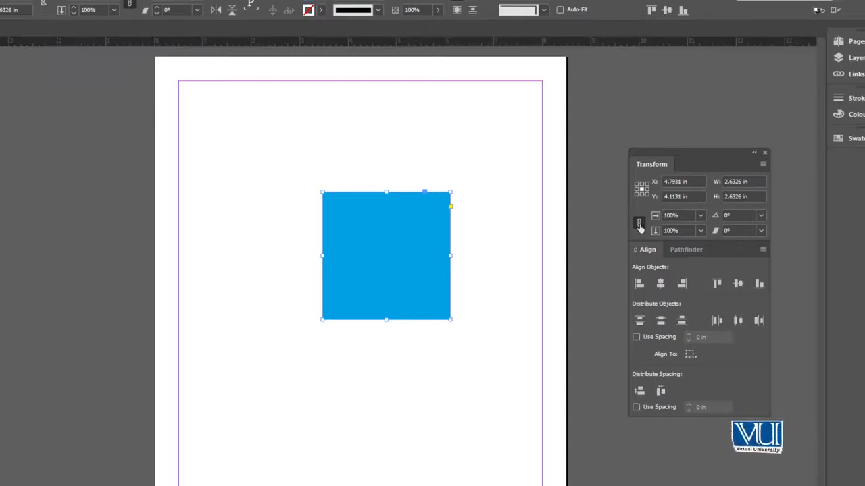
click(639, 225)
click(640, 224)
Step: Enlarge the square with a preset scale percentage to 3.2908 in wide and high, keeping its proportions constrained
click(683, 215)
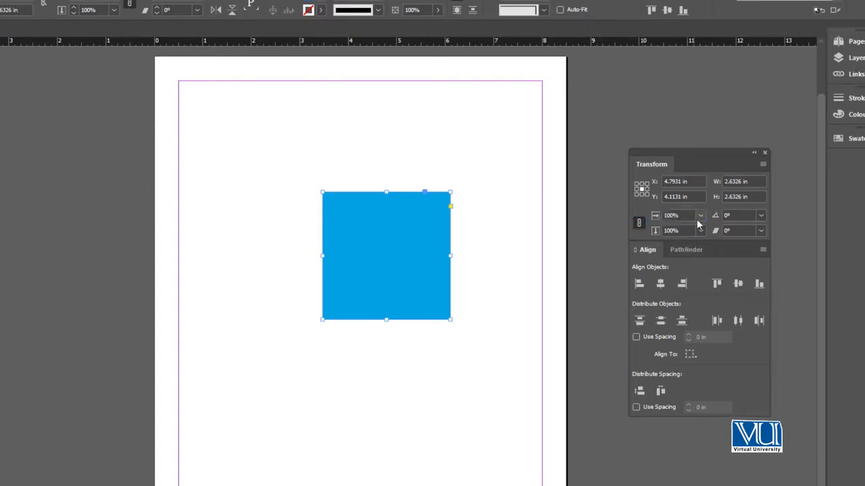
click(699, 214)
click(692, 365)
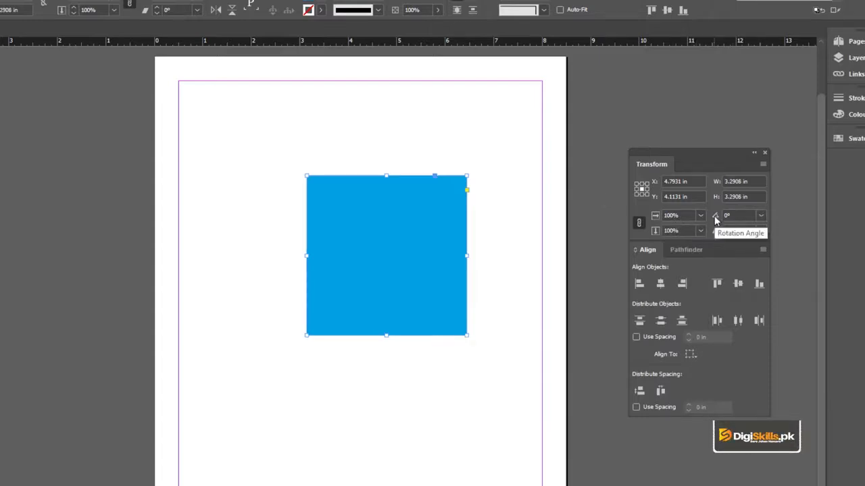
Step: Rotate the square by 45° and undo the rotation
click(761, 215)
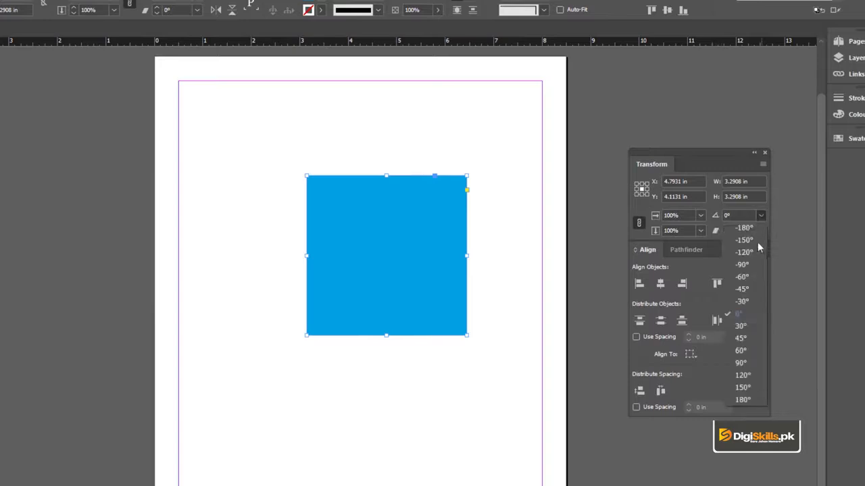
click(759, 337)
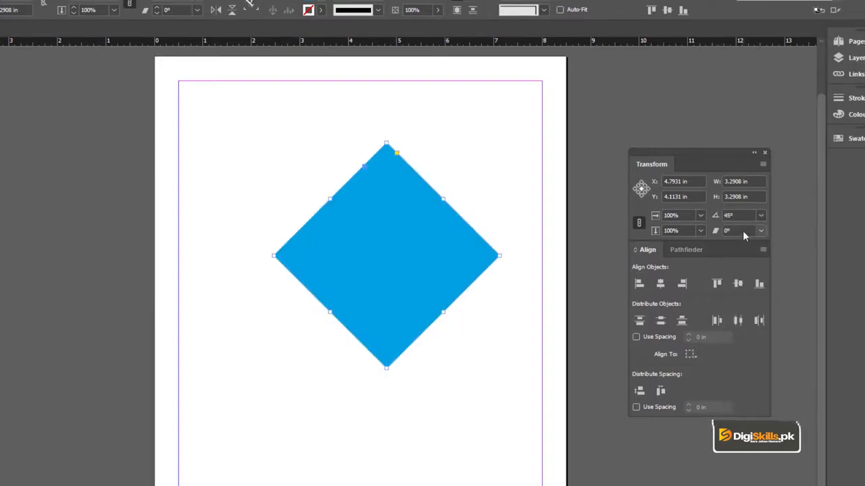
key(ctrl+z)
Step: Shear the square by 10° and reset its shear angle to 0°
click(761, 231)
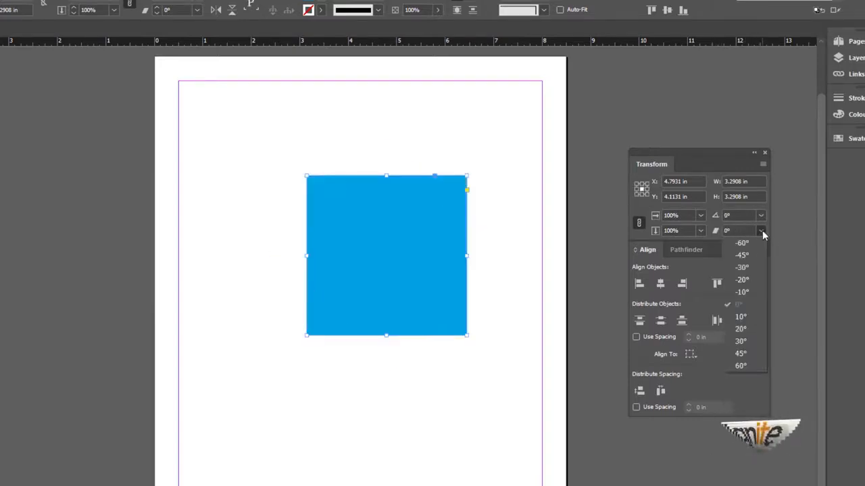
click(750, 299)
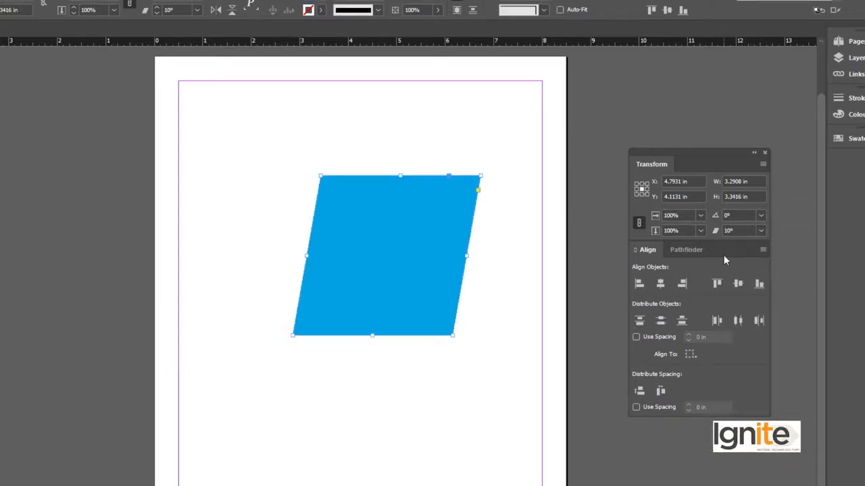
click(760, 231)
click(739, 304)
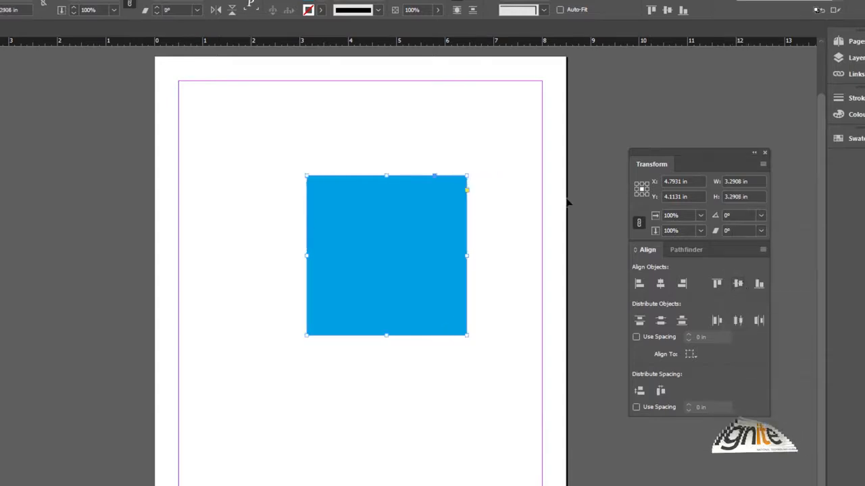
Step: Move the blue square so its centre is at about X 4.57 in and Y 4.27 in
click(448, 156)
click(413, 211)
drag(428, 228, 394, 216)
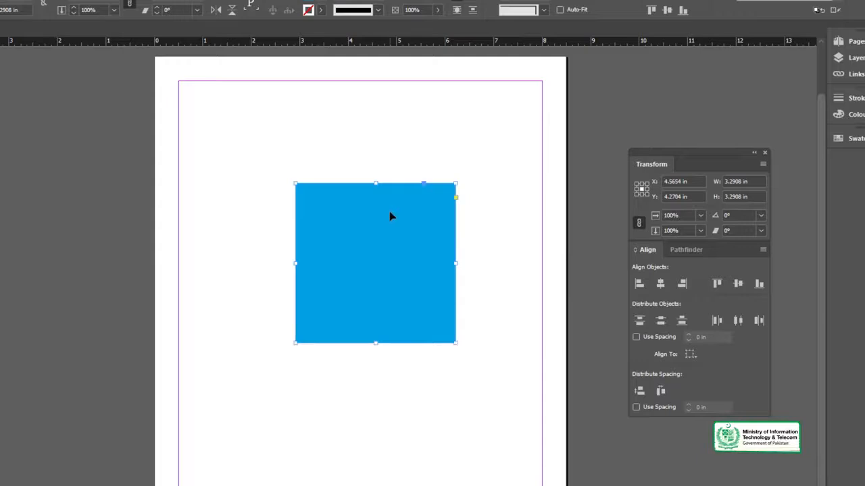
Step: Examine the Transform commands available for the blue square
right_click(390, 216)
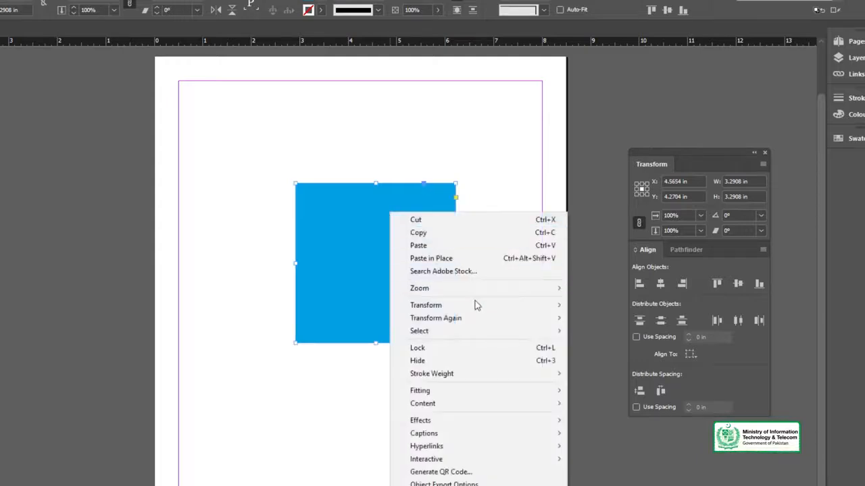
mouse_move(477, 307)
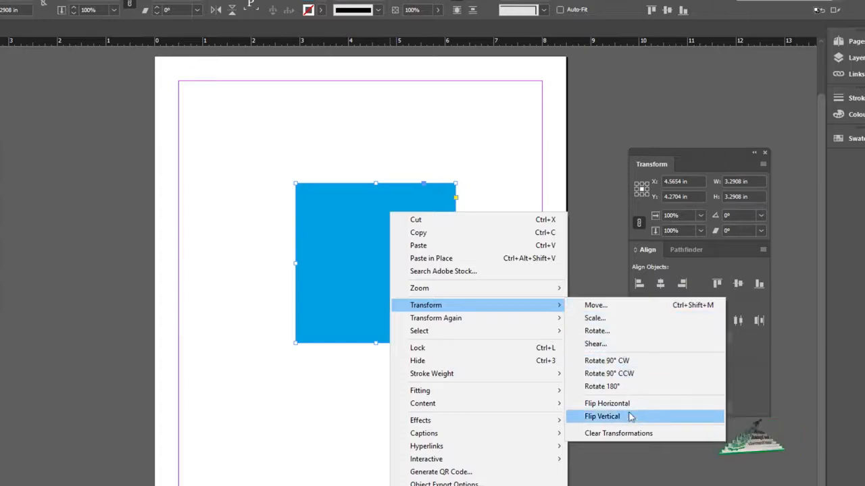
click(497, 177)
Step: Shrink the square to about 0.91 in and duplicate it to make three squares on the page
drag(411, 232, 398, 213)
drag(442, 164, 428, 177)
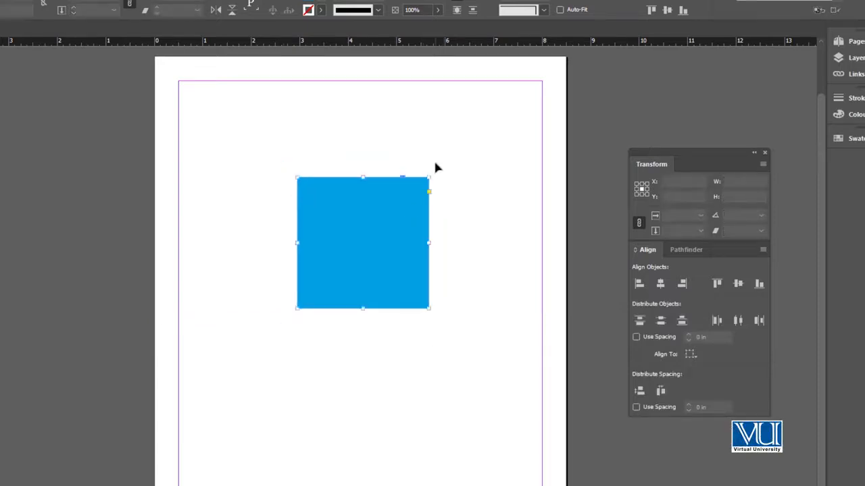
drag(429, 178, 413, 367)
drag(320, 183, 475, 362)
drag(429, 309, 374, 279)
click(377, 314)
click(414, 208)
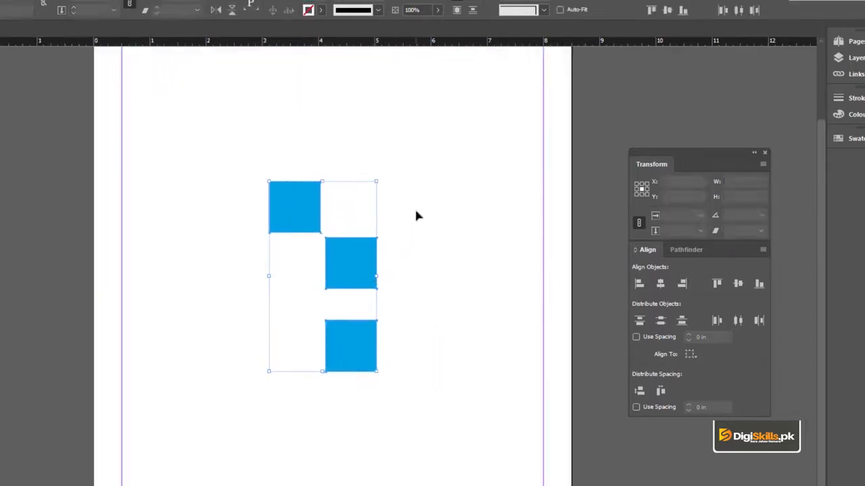
Step: Arrange the three blue squares in a staggered column and align their left edges
drag(301, 199, 287, 201)
drag(335, 252, 305, 259)
drag(360, 330, 335, 330)
drag(269, 160, 493, 407)
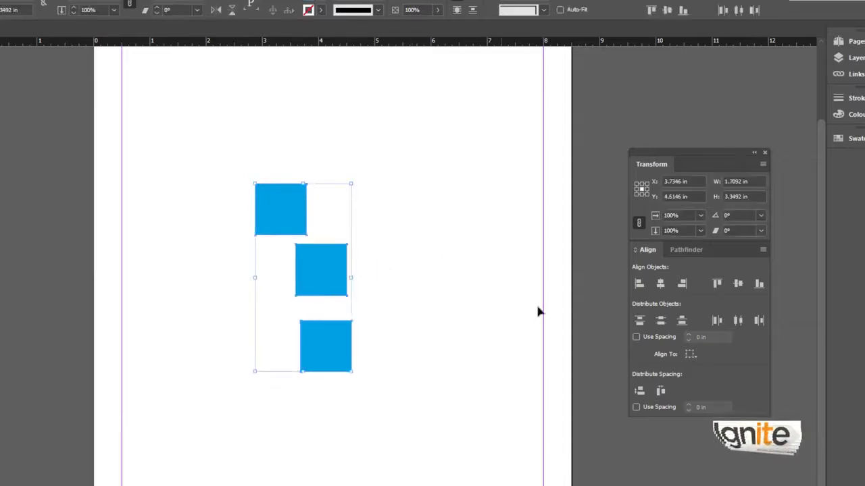
click(639, 284)
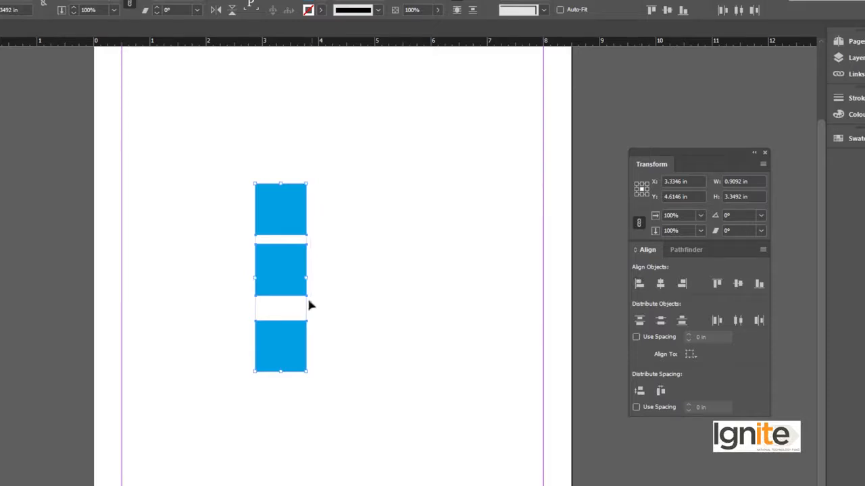
Step: Undo the left alignment, and try aligning the three squares by right edges and by horizontal centres, undoing each attempt
key(ctrl+z)
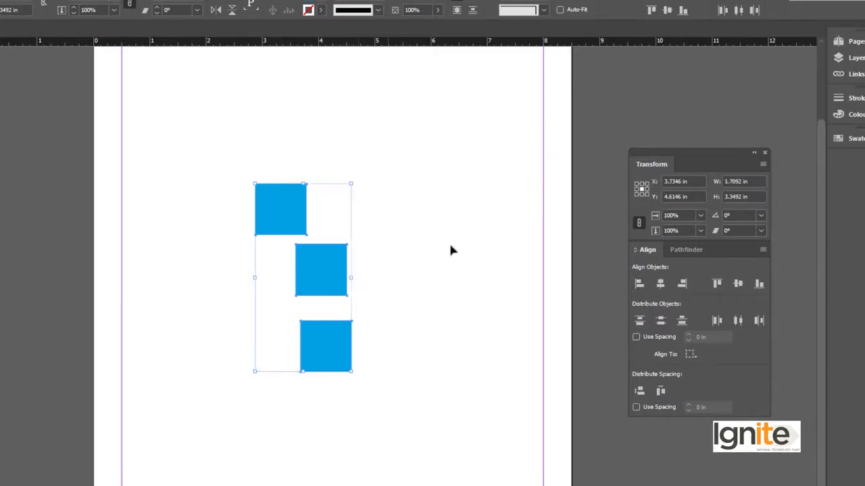
click(683, 284)
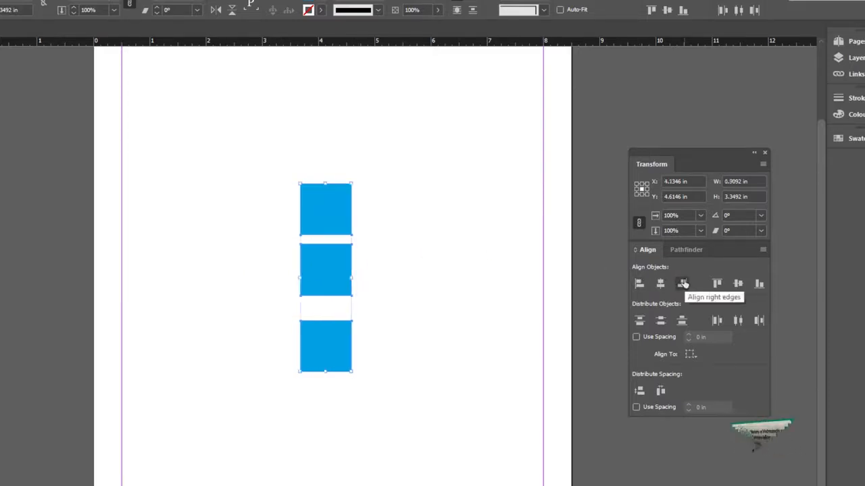
key(ctrl+z)
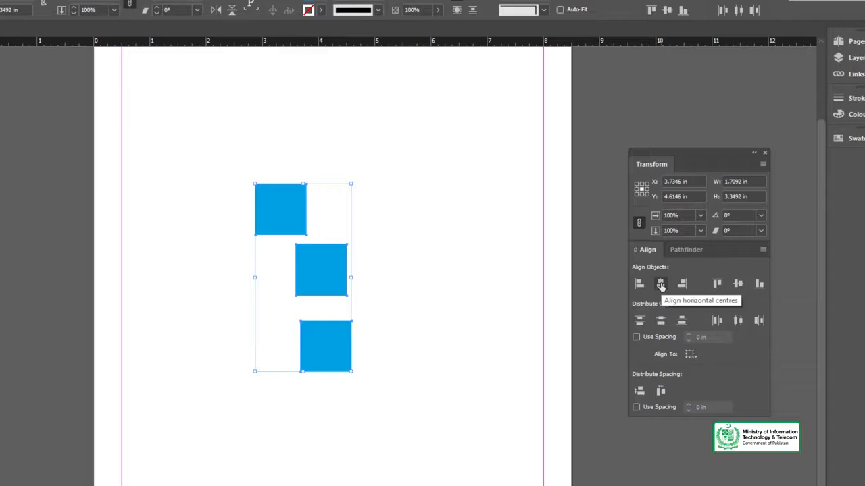
click(661, 284)
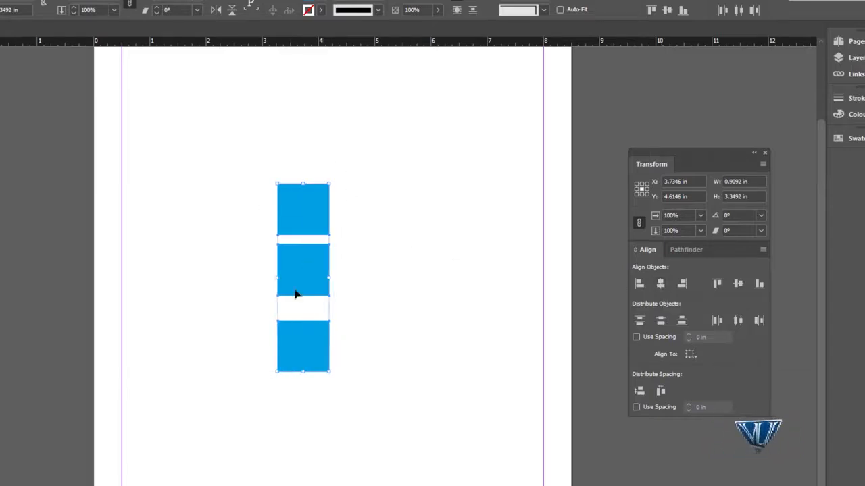
key(ctrl+z)
Step: Rearrange the three blue squares into a staggered horizontal row with the middle square lowest
click(385, 209)
drag(334, 257, 363, 226)
drag(336, 330, 432, 185)
click(325, 96)
Step: Try aligning the row of squares by top edges, bottom edges and vertical centres, undoing each alignment
drag(275, 112, 482, 252)
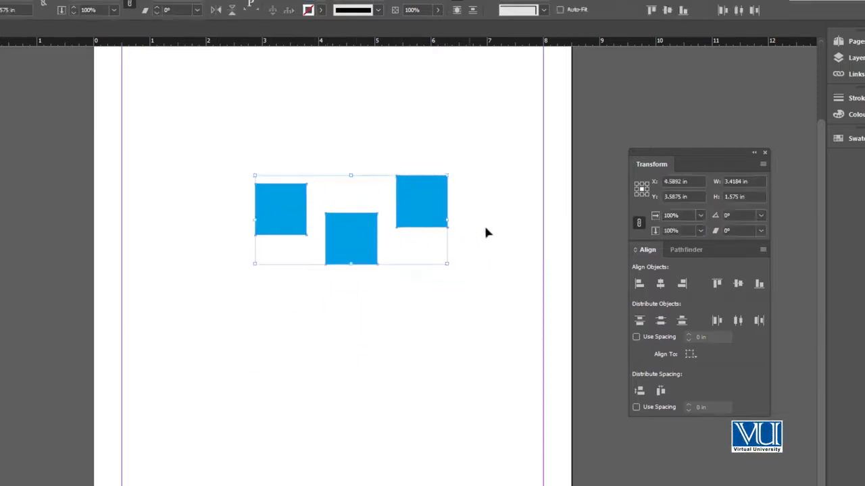
click(718, 285)
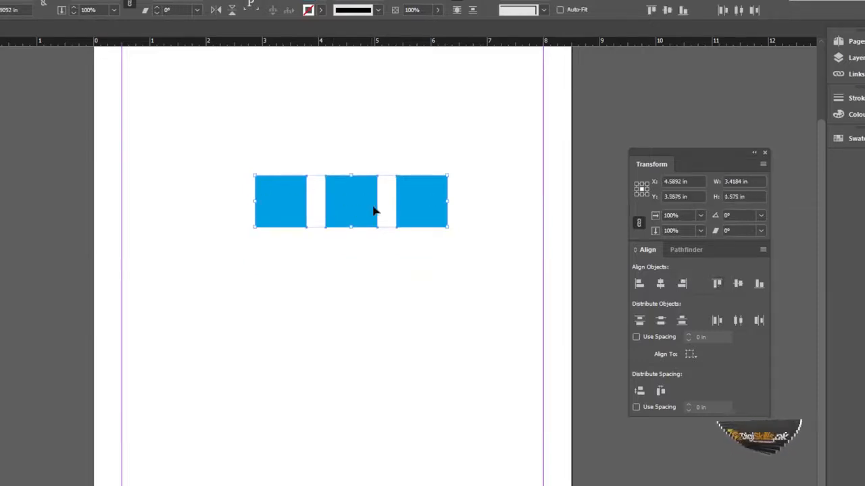
key(ctrl+z)
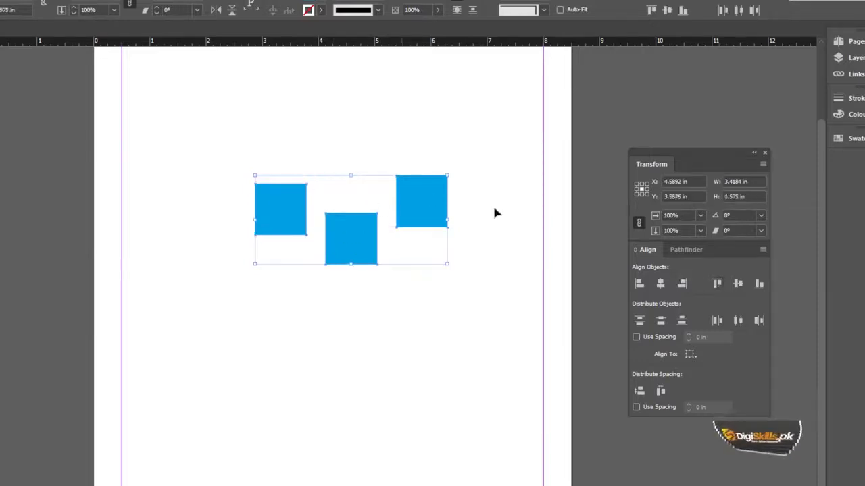
click(759, 283)
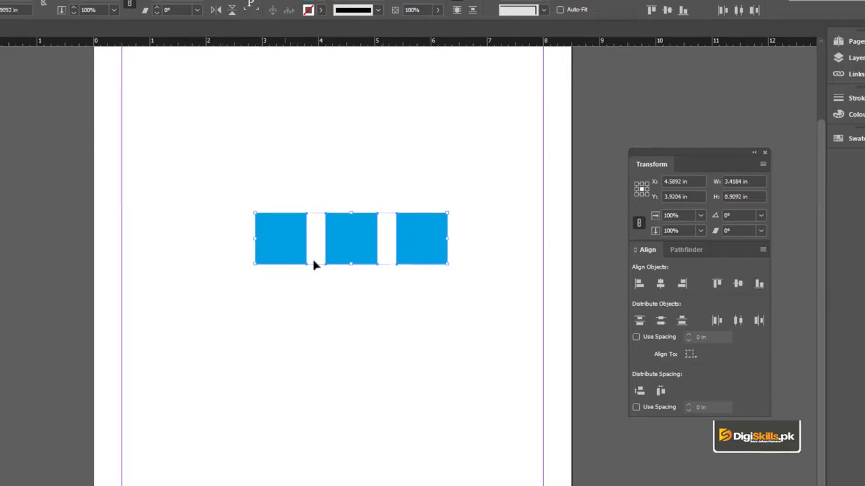
key(ctrl+z)
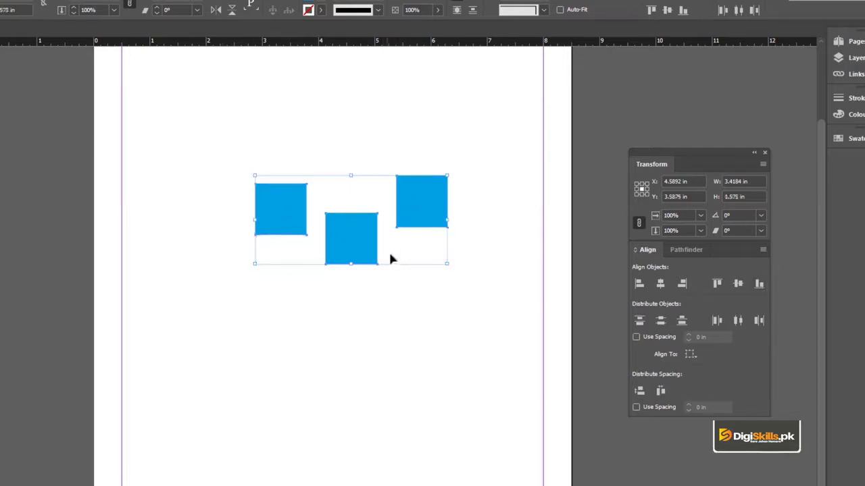
click(738, 285)
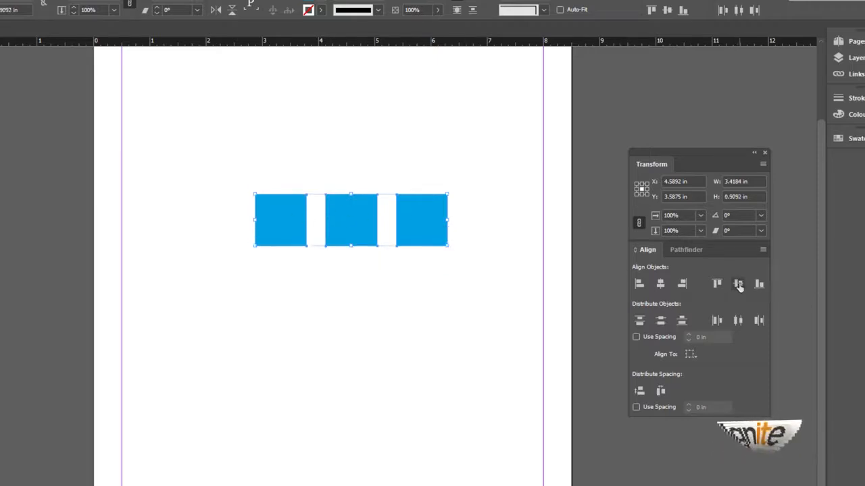
key(ctrl+z)
Step: Move the middle and last squares down to form a diagonal column descending from the first square
click(375, 155)
drag(341, 239, 308, 286)
drag(413, 202, 342, 344)
Step: Align the left edges of the three squares and distribute them evenly by their vertical centres
drag(267, 169, 433, 391)
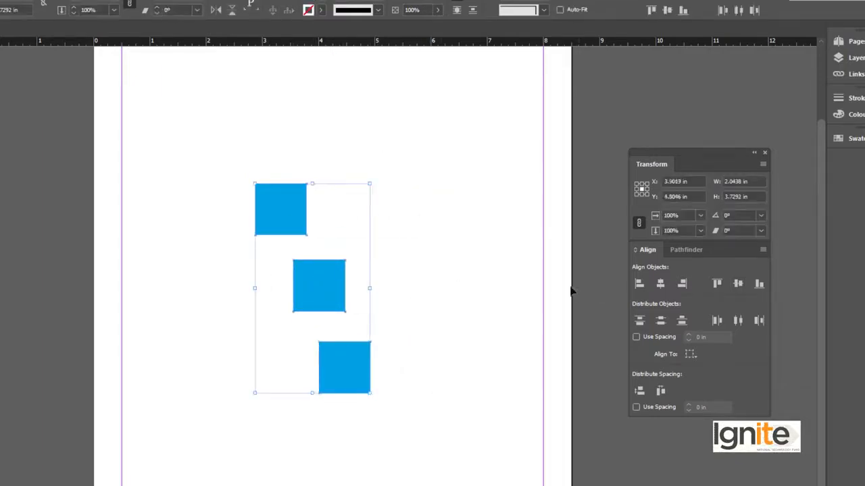
click(640, 284)
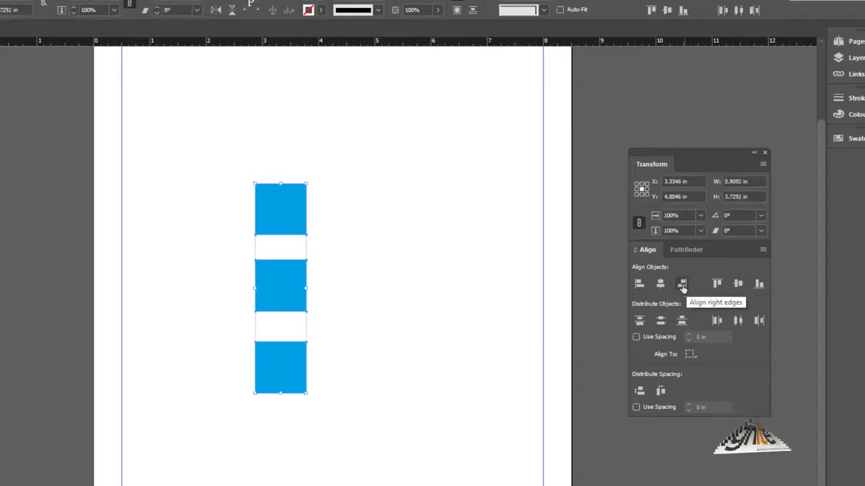
click(660, 320)
click(331, 255)
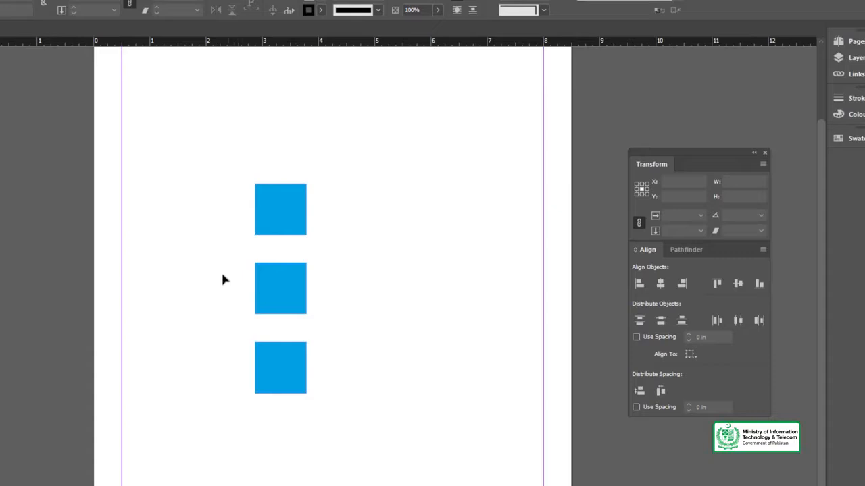
Step: Move the lower two squares down to make the column's gaps uneven, undoing the extra shift of the lowest square
drag(222, 273, 319, 370)
drag(291, 310, 291, 347)
click(325, 338)
drag(287, 394, 318, 419)
shift+click(287, 332)
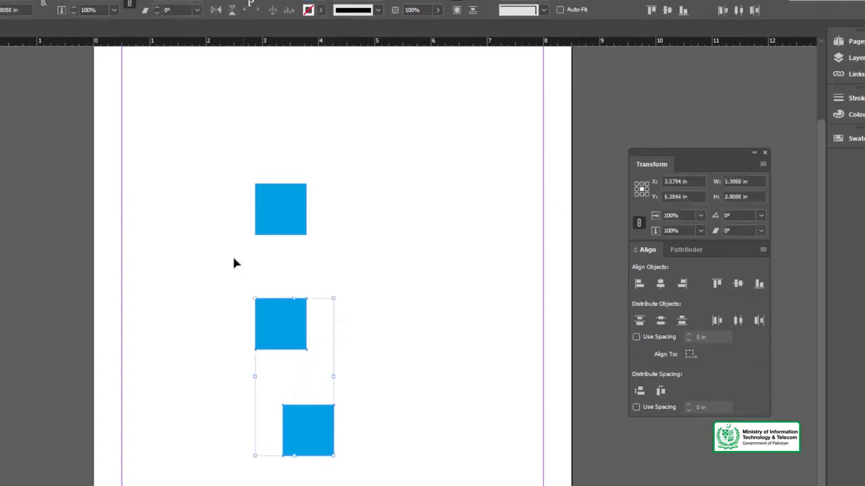
click(233, 254)
key(ctrl+z)
Step: Distribute the unevenly spaced column of squares by their vertical centres
drag(212, 158, 355, 432)
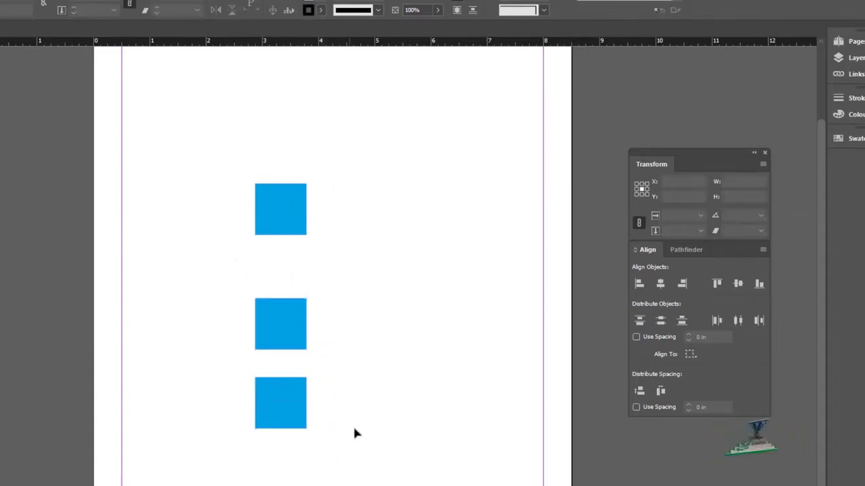
click(660, 322)
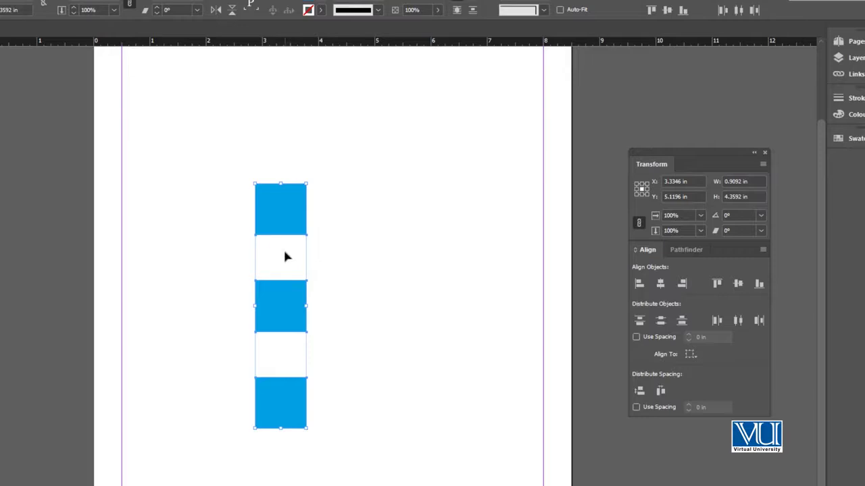
click(302, 249)
Step: Rearrange the three squares into a staggered row and align their vertical centres
drag(280, 308, 339, 323)
drag(287, 389, 449, 203)
click(262, 157)
drag(262, 158, 475, 266)
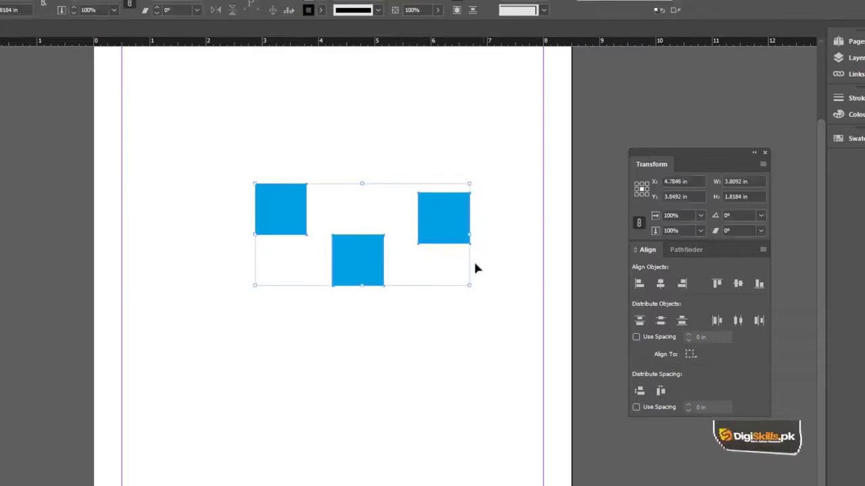
click(738, 284)
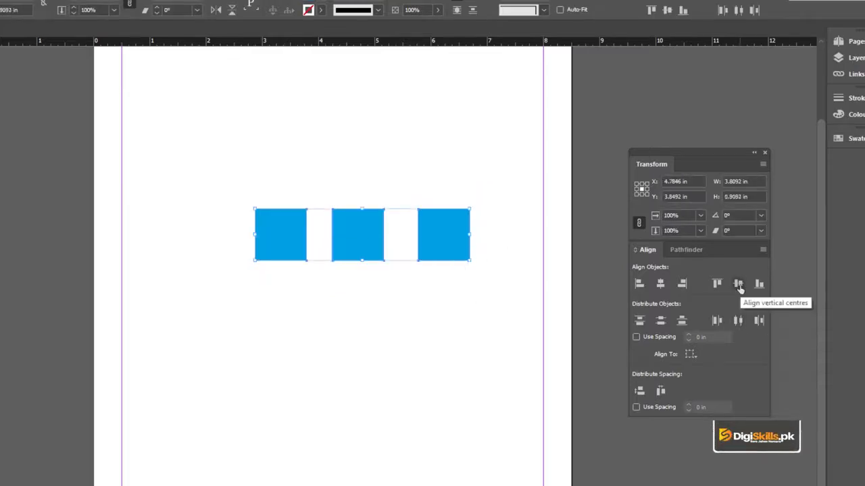
Step: Spread the squares into an unevenly spaced row about 5.37 in wide and shift the row towards the page's left margin
click(468, 182)
drag(442, 229, 490, 229)
drag(370, 221, 411, 225)
click(315, 187)
drag(280, 183, 548, 297)
drag(512, 241, 438, 242)
click(207, 174)
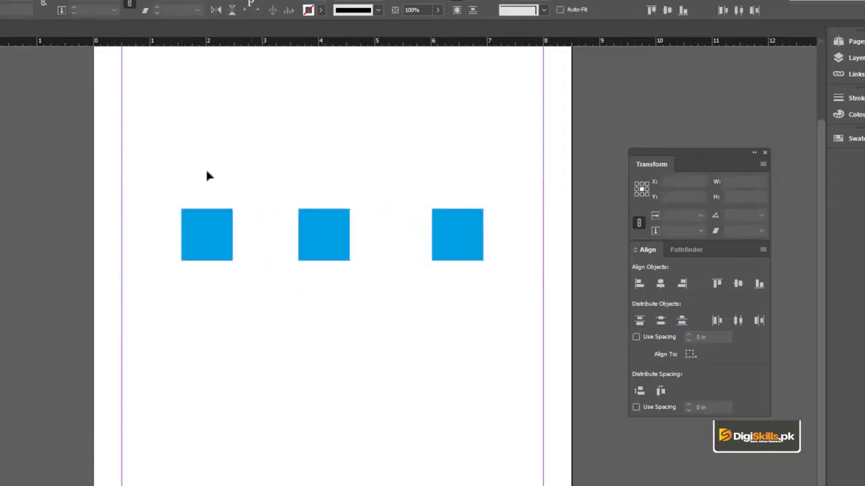
Step: Distribute the row of three squares evenly by their horizontal centres
key(ctrl+a)
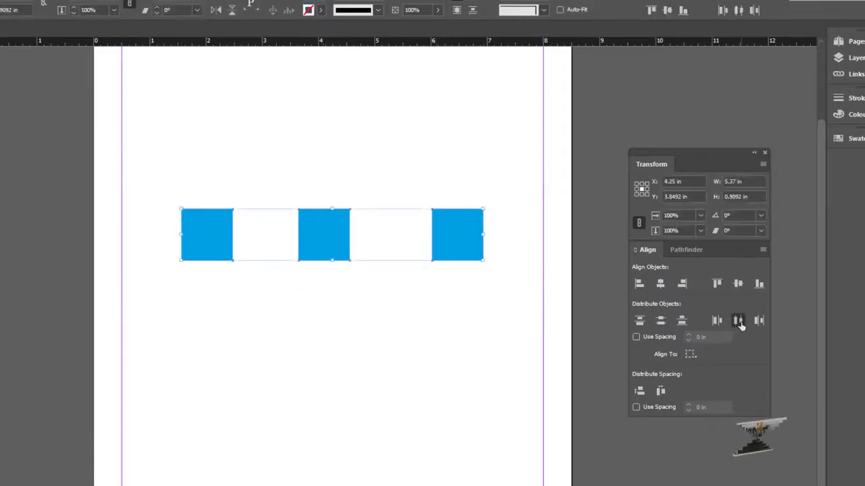
click(738, 321)
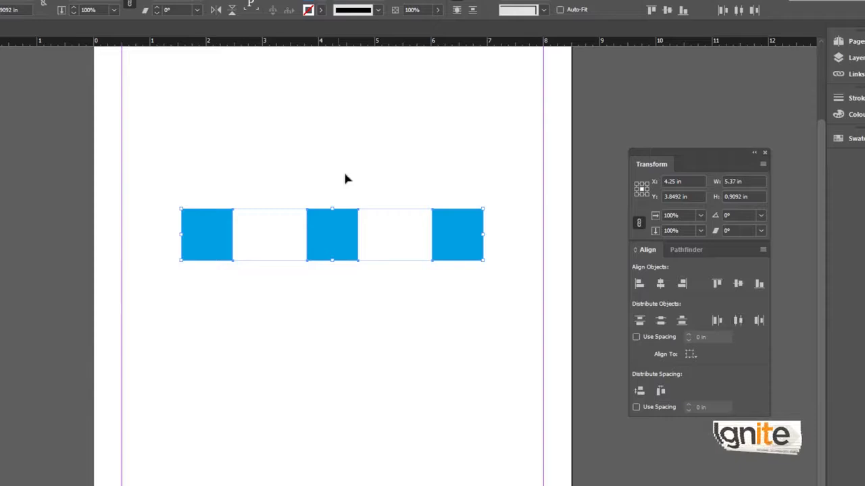
click(302, 184)
Step: Move the rightmost square inward so the row is about 4.43 in wide, and distribute the squares by horizontal centres again
drag(302, 184, 420, 243)
click(316, 184)
drag(208, 168, 462, 284)
click(738, 321)
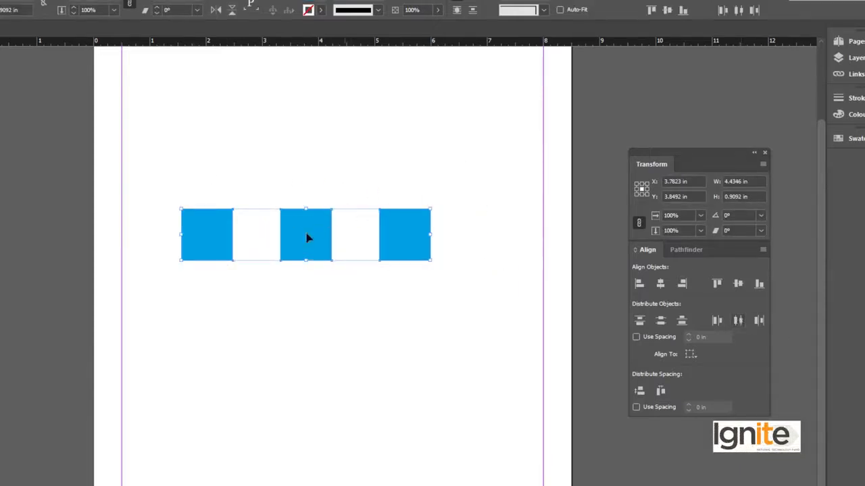
click(290, 194)
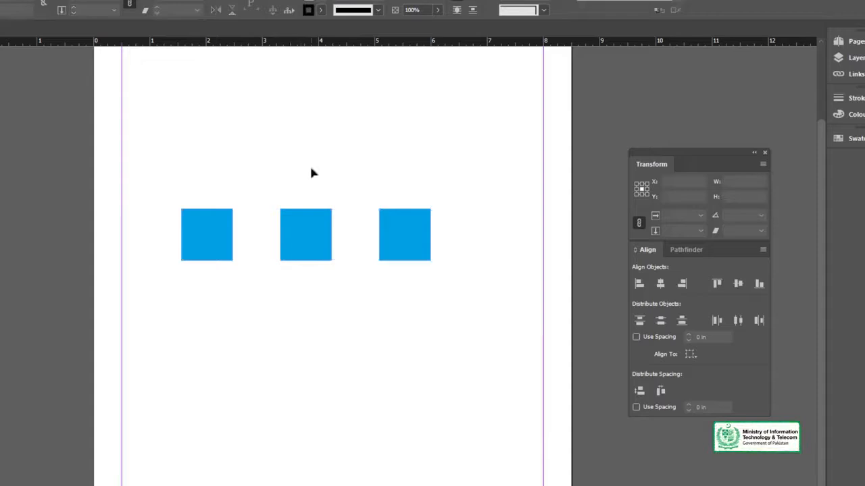
Step: Delete two of the squares and enlarge the remaining one to about 2.04 in wide and high
drag(508, 297, 514, 294)
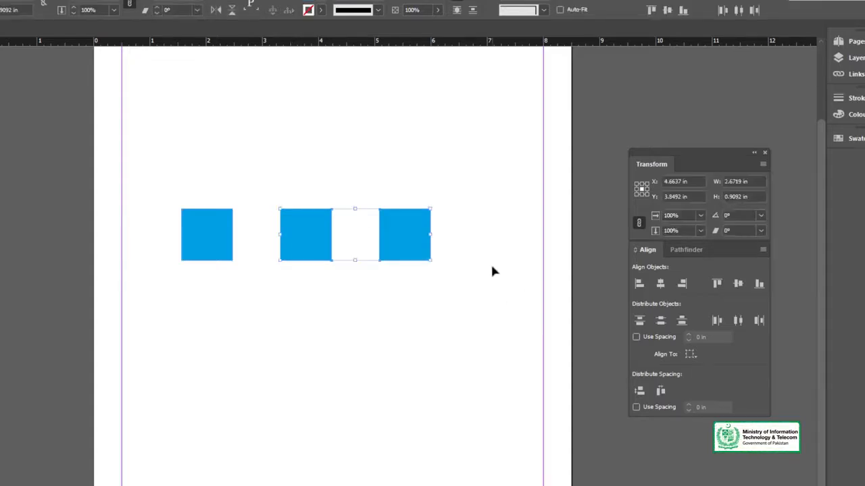
key(Delete)
drag(232, 210, 264, 234)
drag(237, 223, 305, 235)
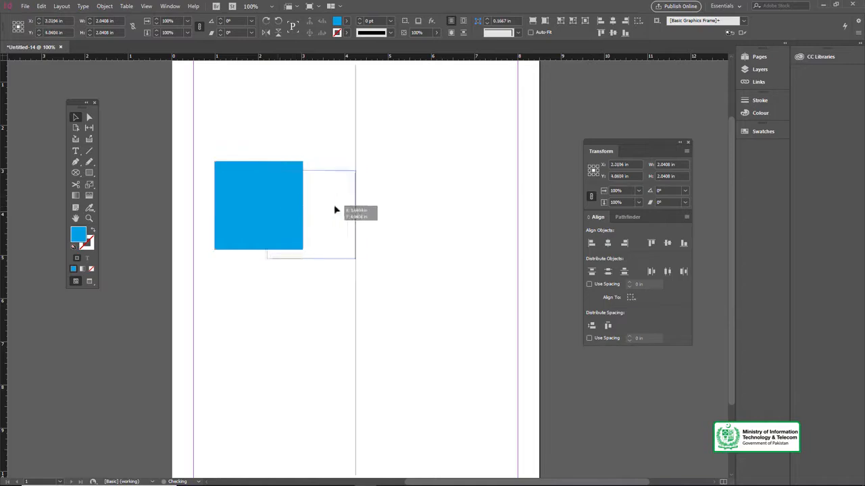
drag(334, 210, 341, 212)
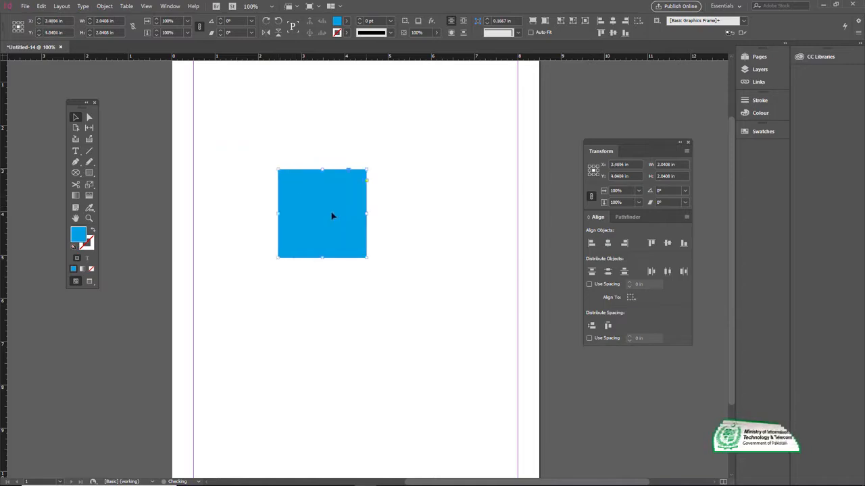
Step: Draw a circle about 1.4 in across over the blue square's lower-right corner
drag(87, 175, 115, 188)
key(l)
mouse_move(342, 238)
mouse_down()
mouse_move(405, 298)
mouse_move(392, 271)
mouse_move(375, 269)
mouse_up()
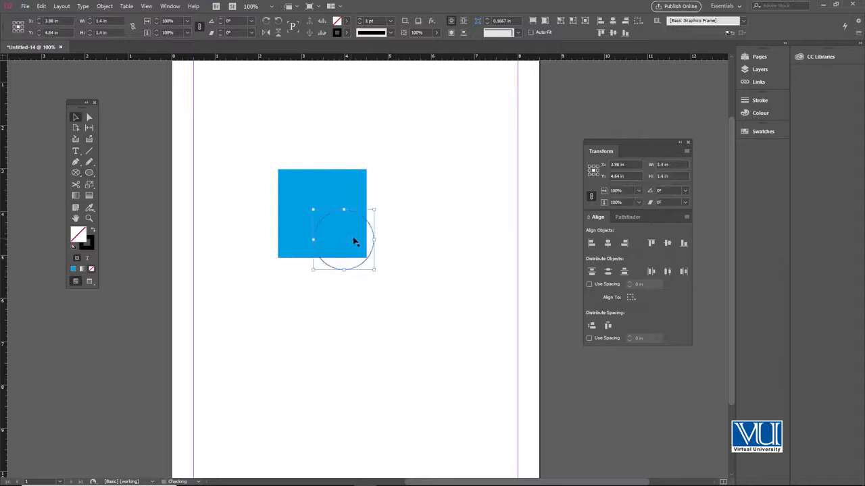
Step: Swap the circle's fill and stroke and fill it with the C=0 M=100 Y=0 K=0 swatch
click(93, 230)
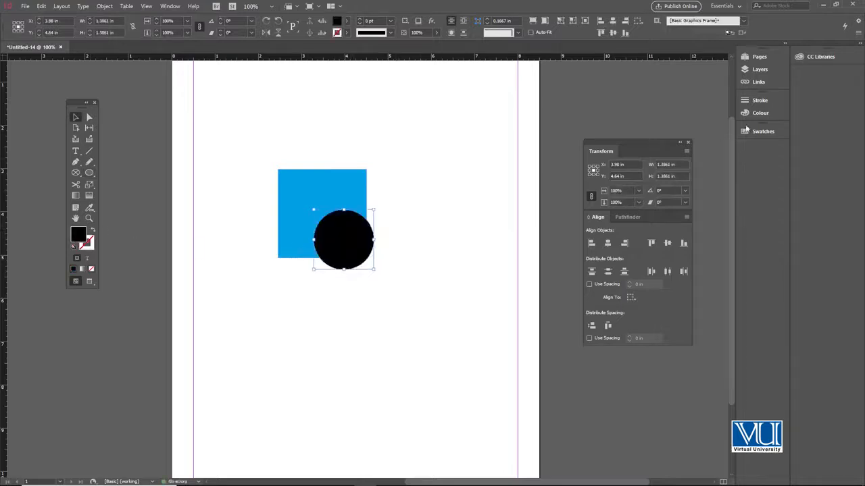
click(758, 131)
click(679, 206)
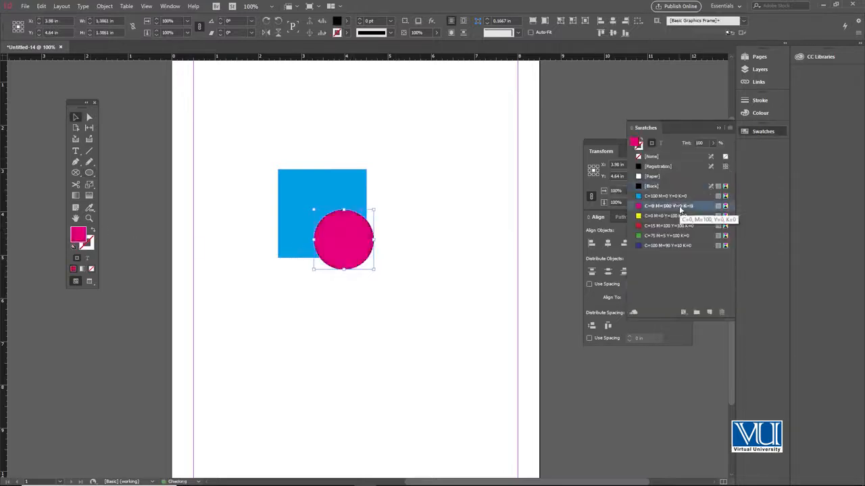
click(407, 175)
Step: Enlarge the magenta circle and position it so it overlaps the blue square's lower-right corner
drag(379, 252, 380, 251)
drag(404, 232, 421, 215)
click(428, 183)
click(718, 127)
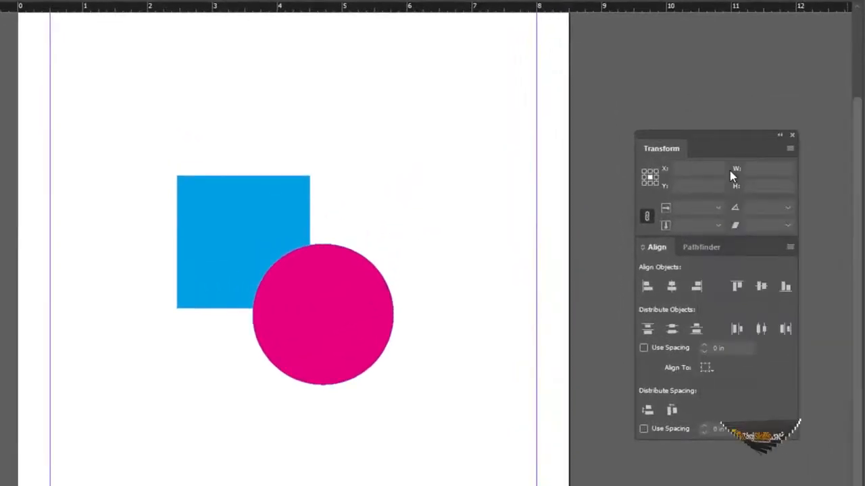
Step: Try the Pathfinder Add, Subtract and Intersect operations on the square and circle, undoing each result
click(695, 248)
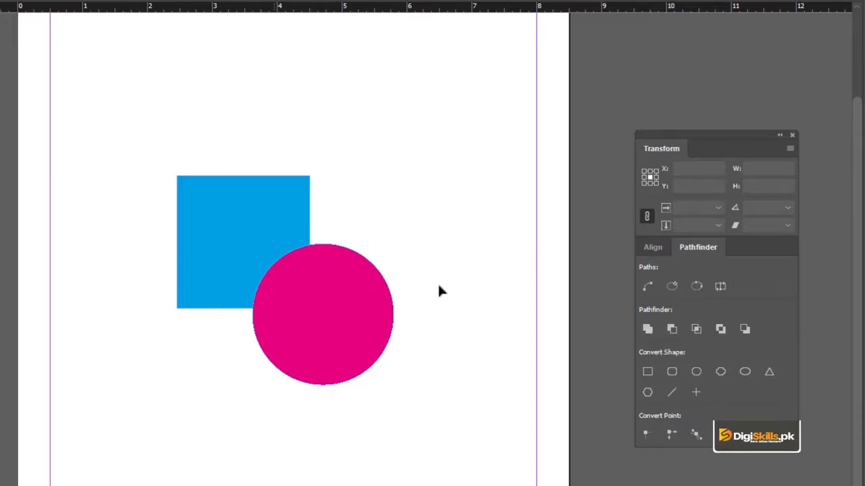
key(ctrl+a)
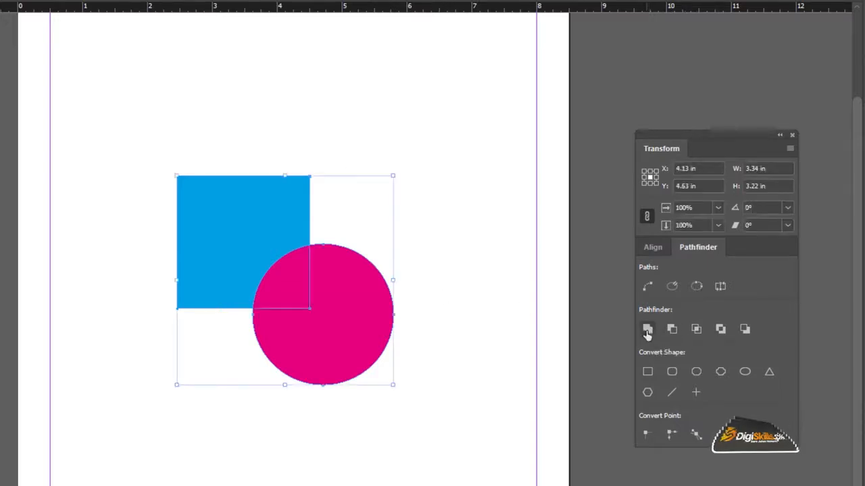
click(647, 331)
key(ctrl+z)
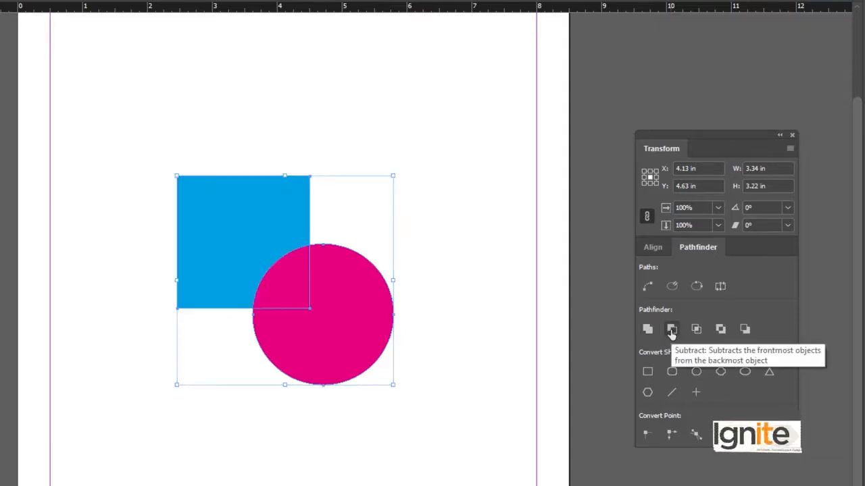
click(671, 330)
key(ctrl+z)
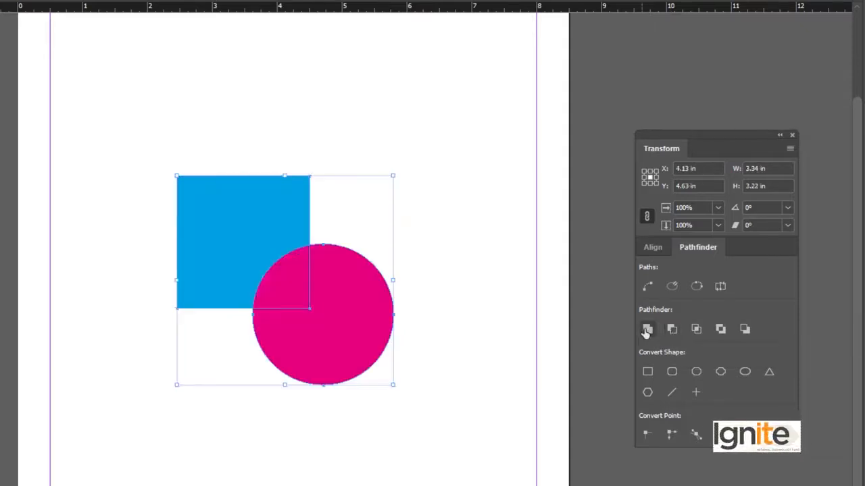
click(696, 330)
key(ctrl+z)
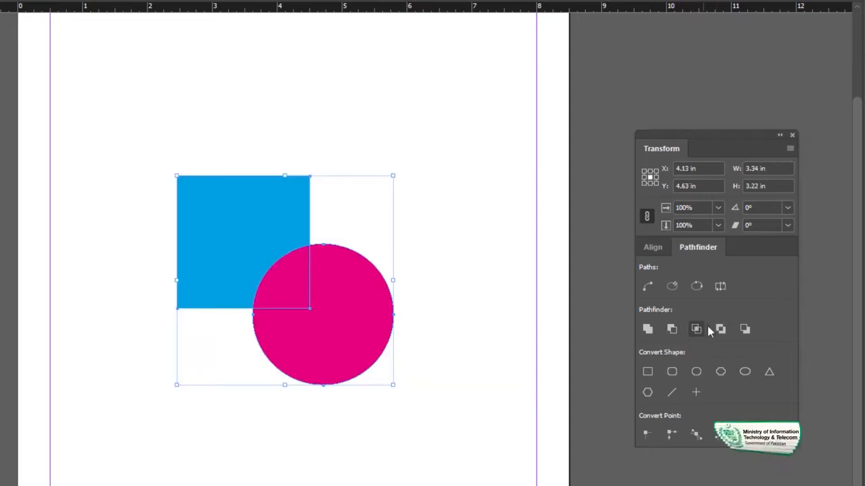
Step: Combine the square and circle with the Pathfinder operation that excludes their overlapping area
click(721, 329)
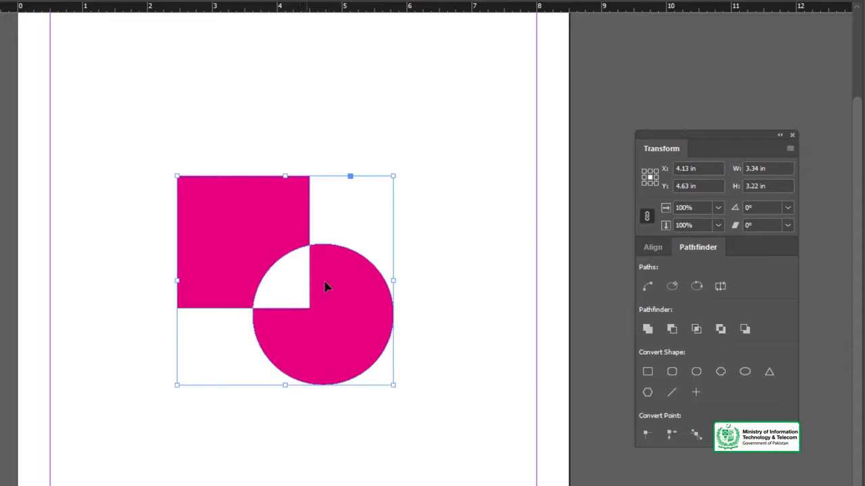
Step: Undo the exclude operation, then try subtracting the square from the circle with Minus Back and undo it
key(ctrl+z)
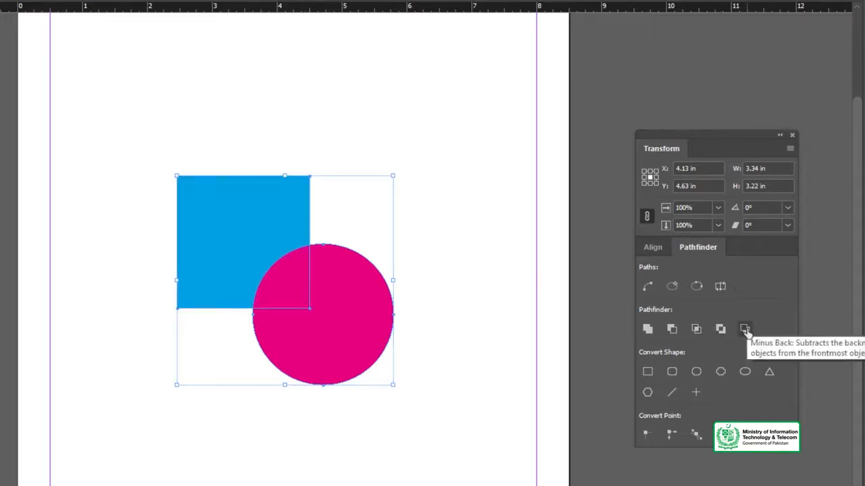
click(745, 329)
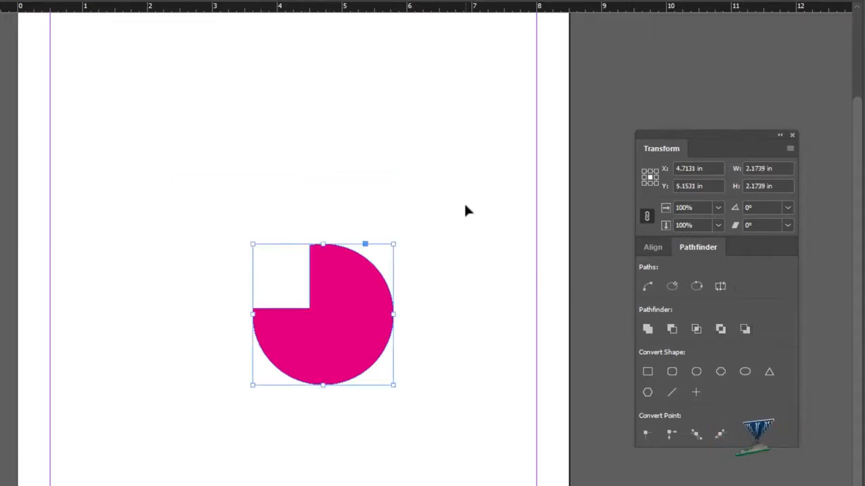
key(ctrl+z)
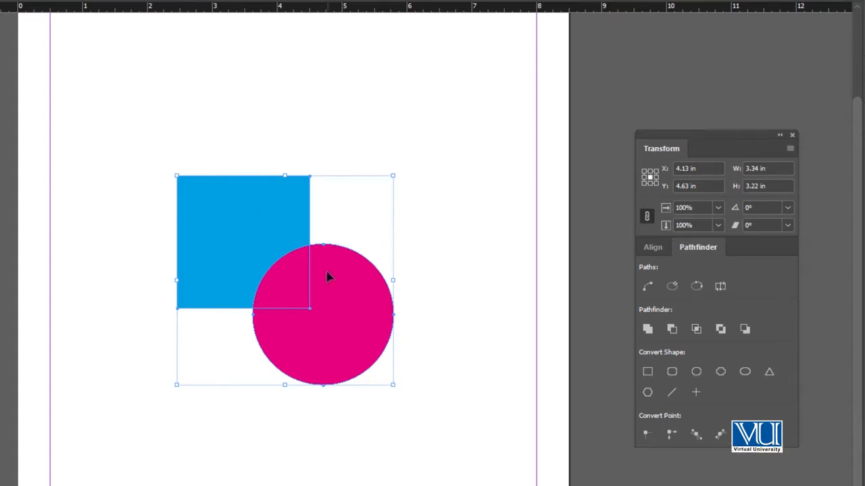
Step: Clear the magenta circle off the page and move the blue square diagonally down toward the page's middle
click(281, 135)
drag(325, 264, 458, 144)
drag(228, 208, 284, 262)
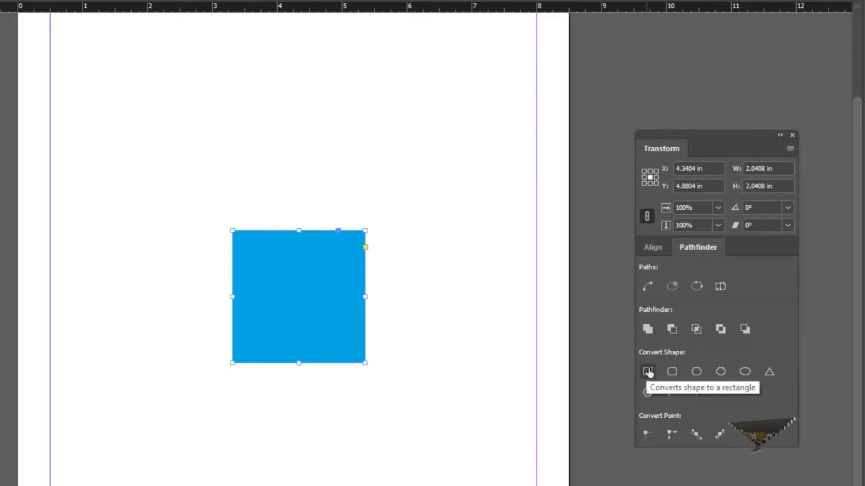
Step: Try converting the blue square to a rounded, a bevelled and an inverse rounded rectangle with Convert Shape
click(288, 317)
click(332, 328)
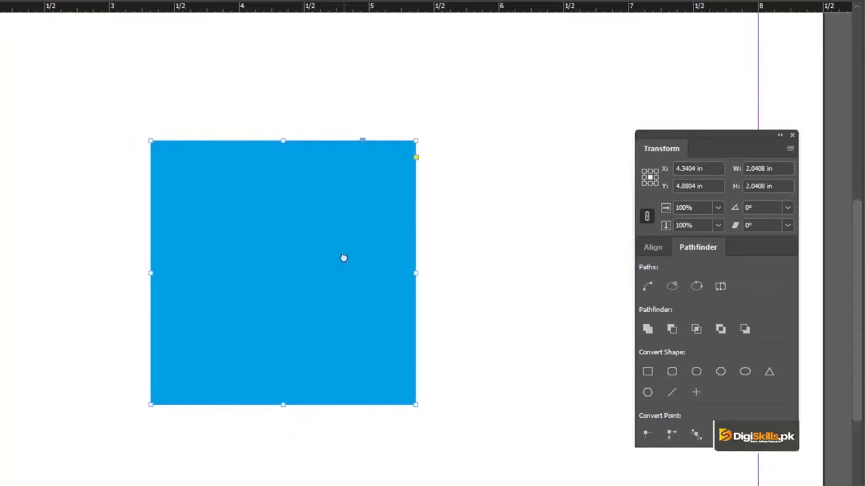
click(672, 373)
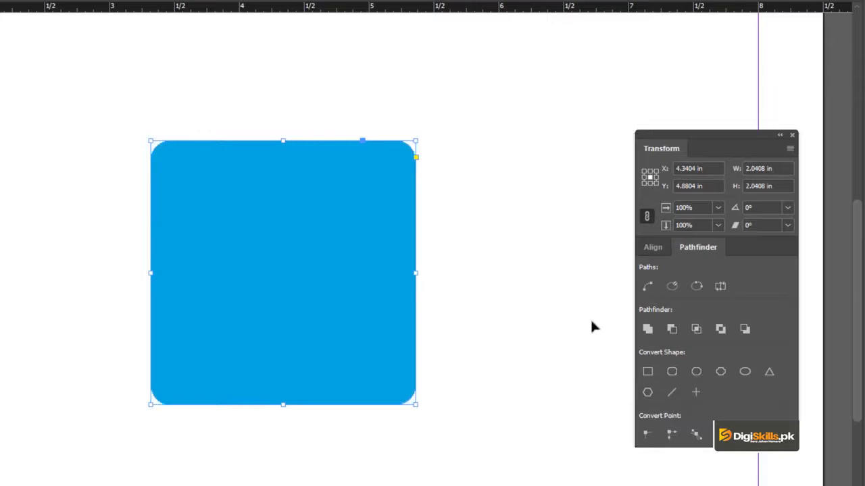
click(696, 371)
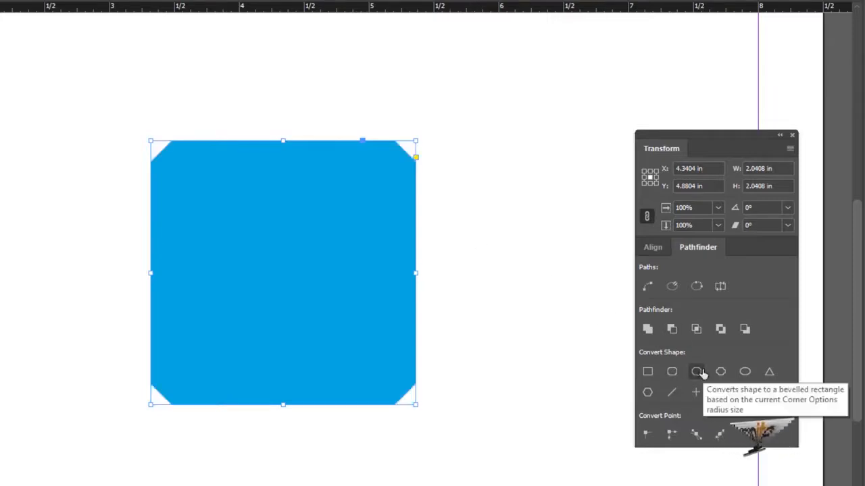
click(720, 373)
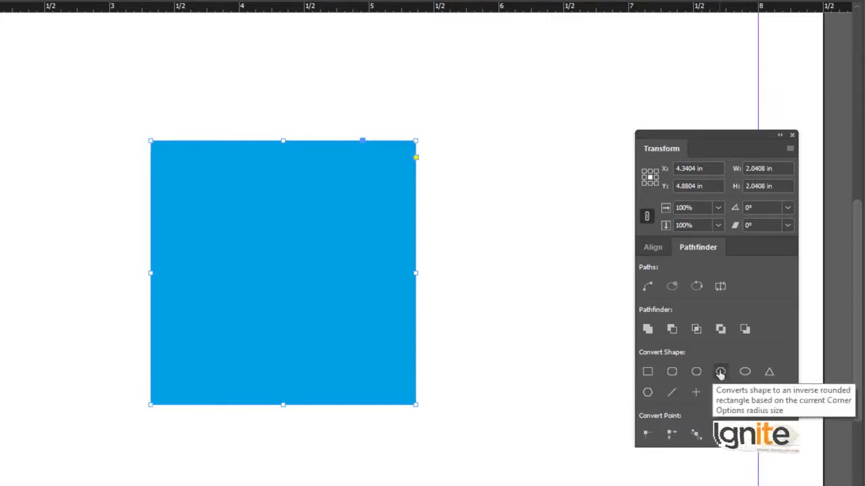
click(721, 372)
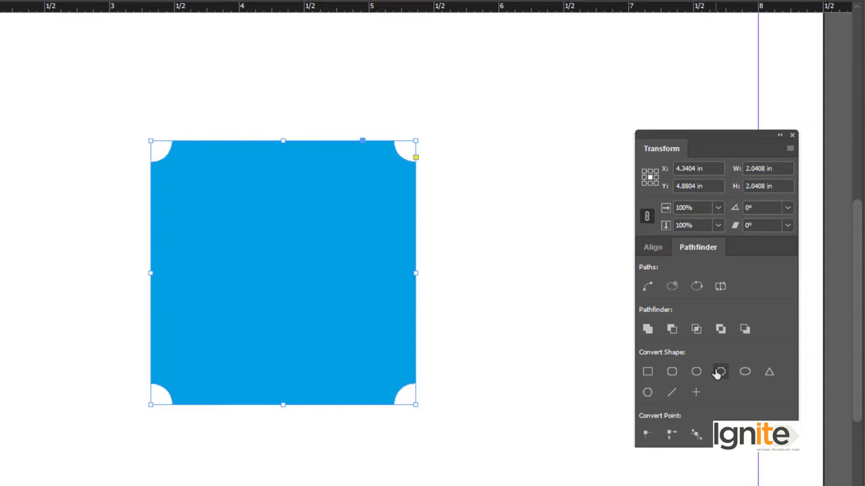
Step: Try converting the blue square to an ellipse and to a triangle, undoing each conversion
click(746, 372)
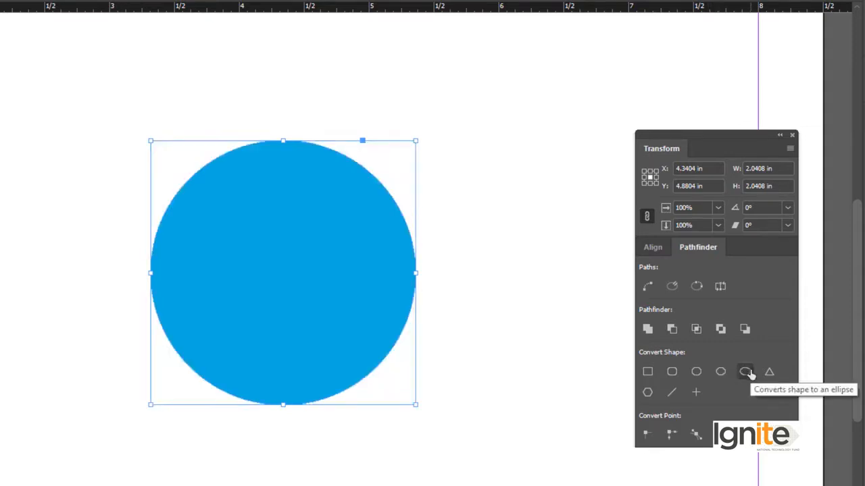
key(ctrl+z)
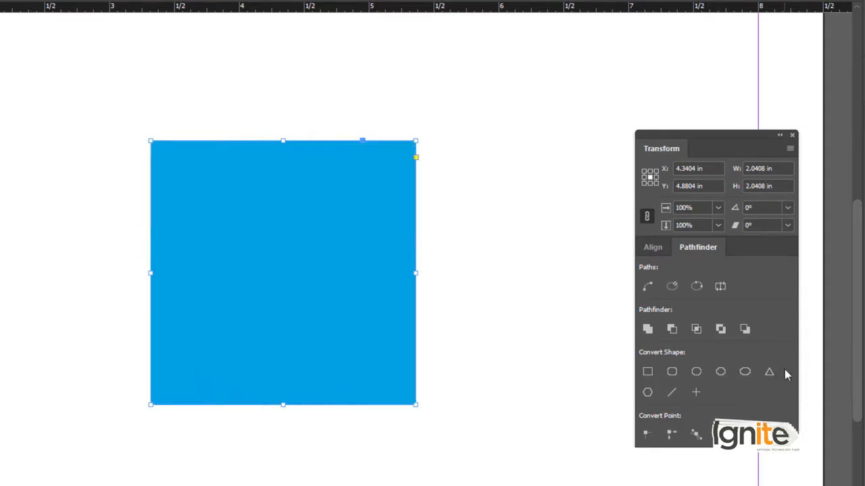
click(768, 373)
key(ctrl+z)
Step: Select the blue square and delete it, leaving the page empty
ctrl+alt+click(370, 311)
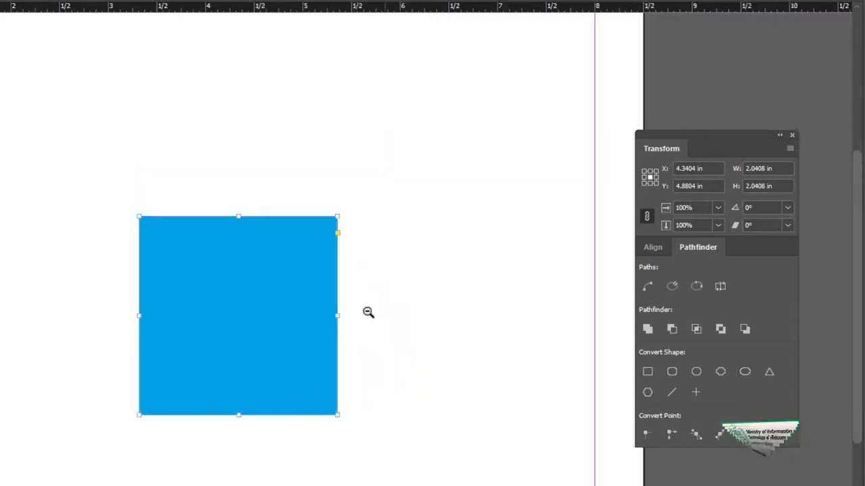
ctrl+alt+click(369, 312)
drag(330, 296, 459, 282)
click(403, 198)
drag(360, 206, 430, 281)
click(431, 214)
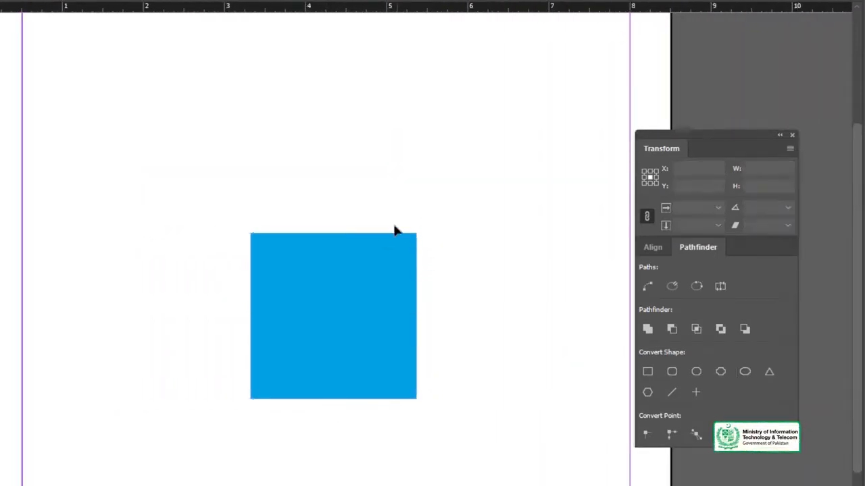
click(342, 267)
key(Delete)
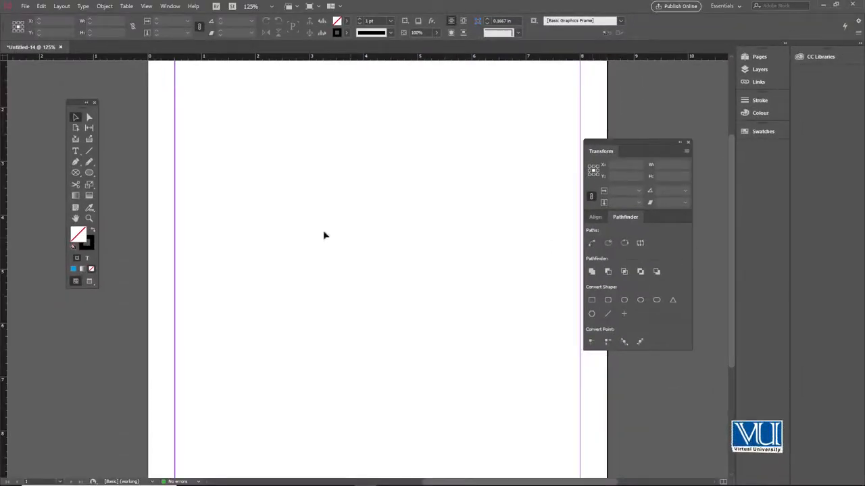
Step: Draw an open, rounded path with the Pen tool, about 3.03 in wide and 2.29 in high, leaving a gap on its left side
click(259, 228)
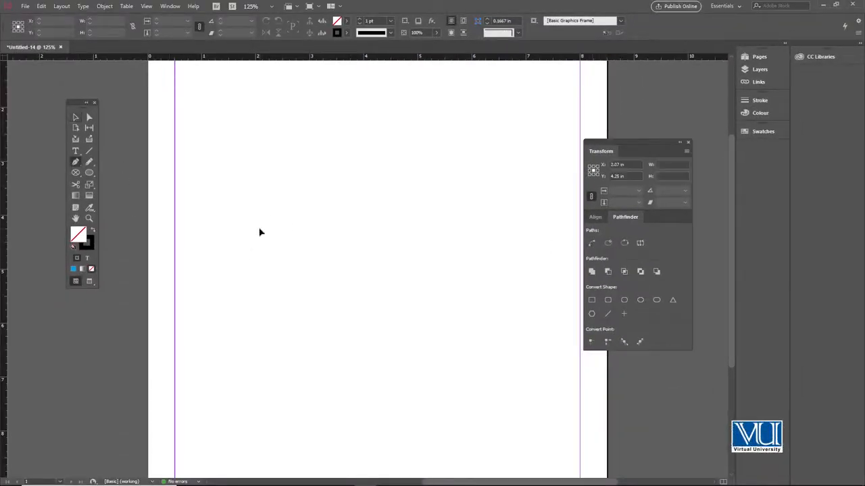
drag(333, 182, 410, 209)
drag(414, 243, 401, 284)
drag(313, 297, 281, 296)
key(z)
drag(234, 167, 440, 327)
key(v)
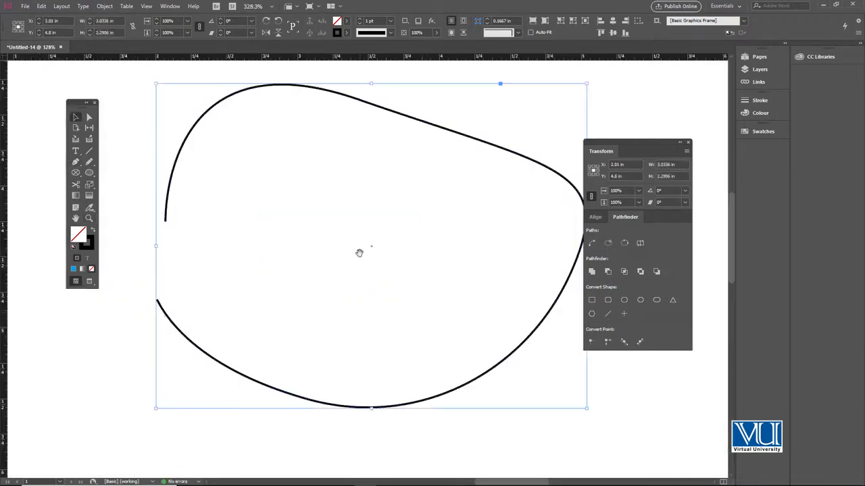
Step: Select the open path and connect its two endpoints with Join Path, undoing and reapplying the join once
drag(359, 253, 342, 241)
click(132, 155)
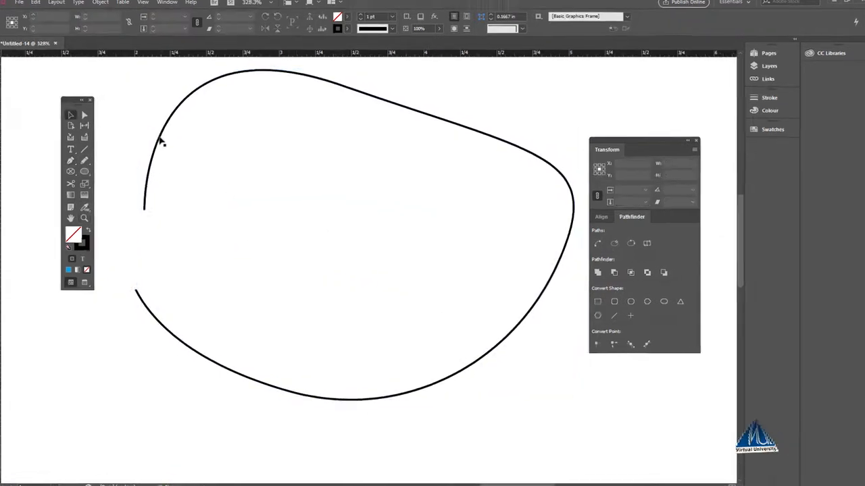
click(157, 143)
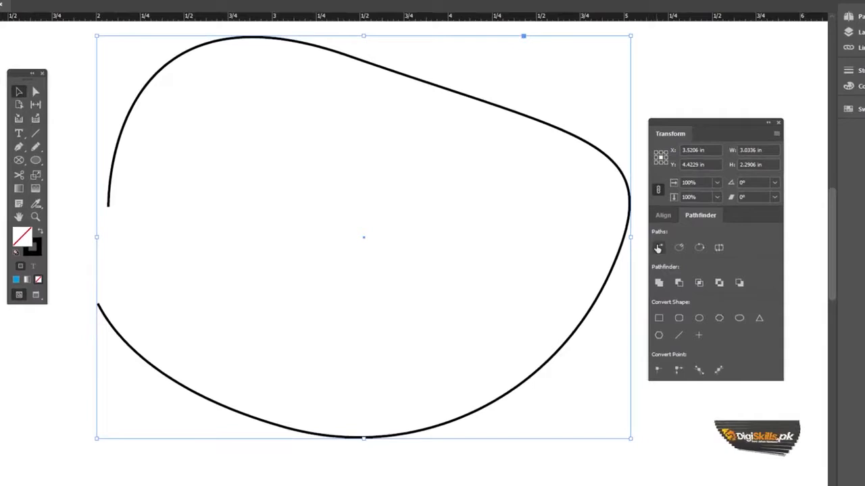
click(657, 249)
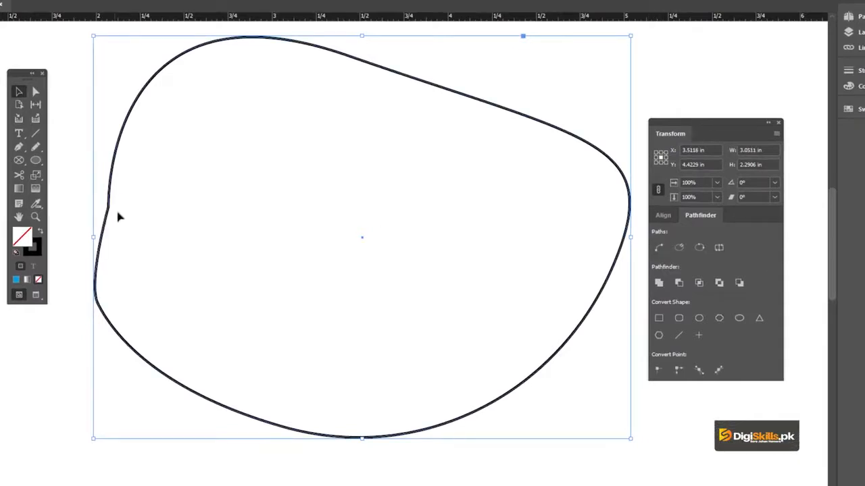
key(ctrl+z)
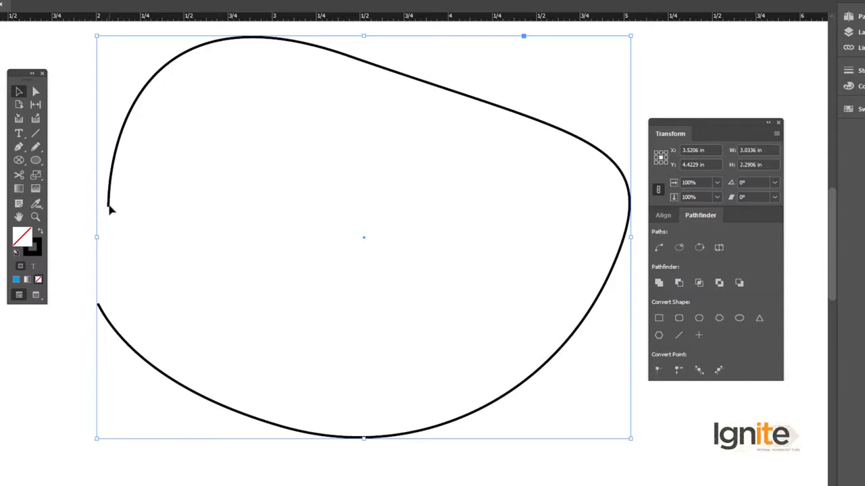
click(658, 248)
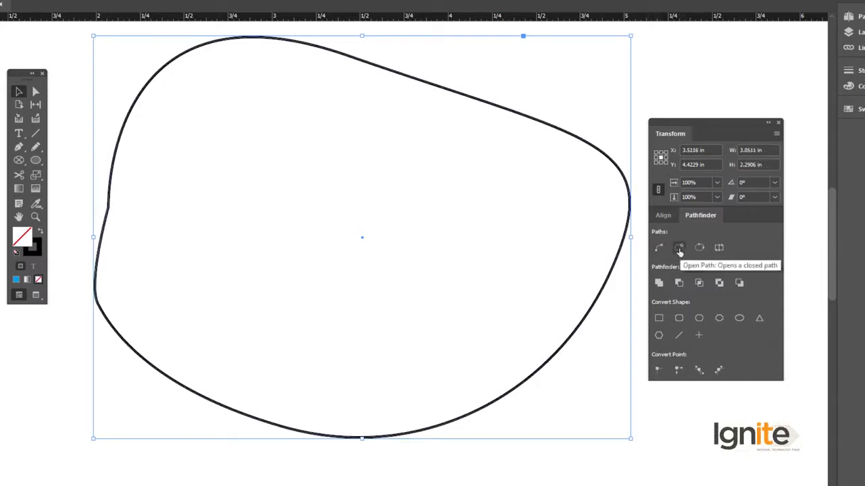
Step: Open the closed path with Open Path, try pulling its endpoints apart, restore their positions and deselect the path
click(679, 249)
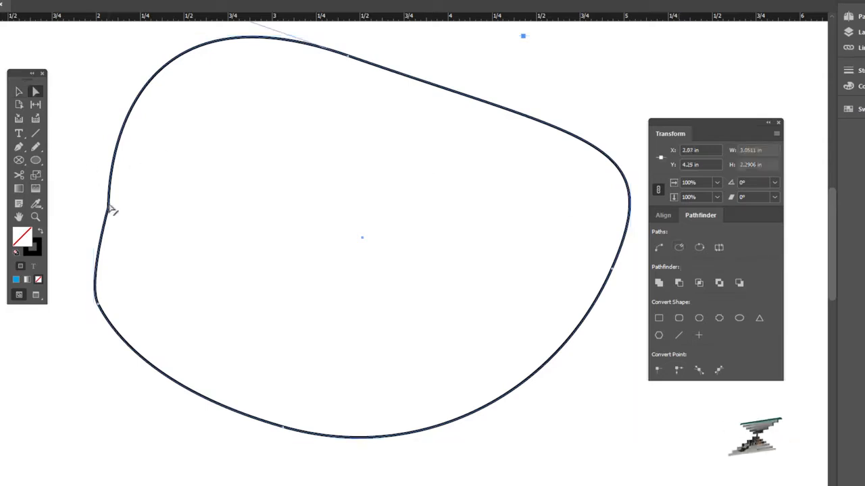
drag(112, 212, 104, 108)
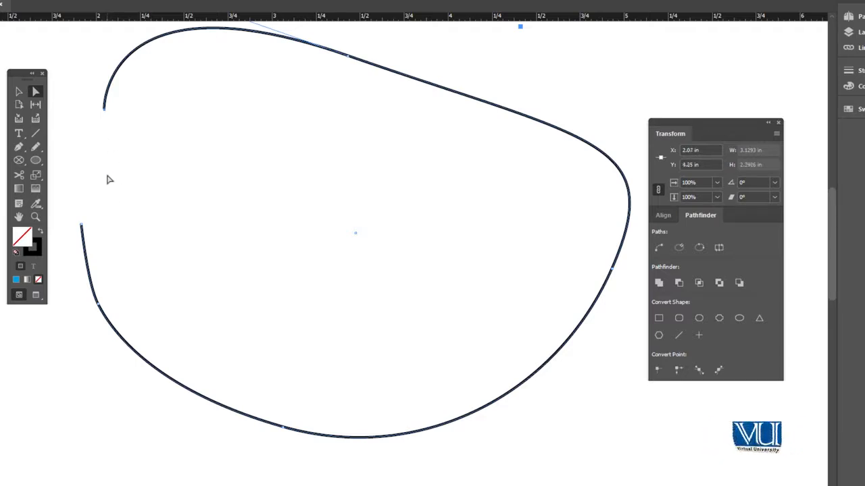
key(ctrl+j)
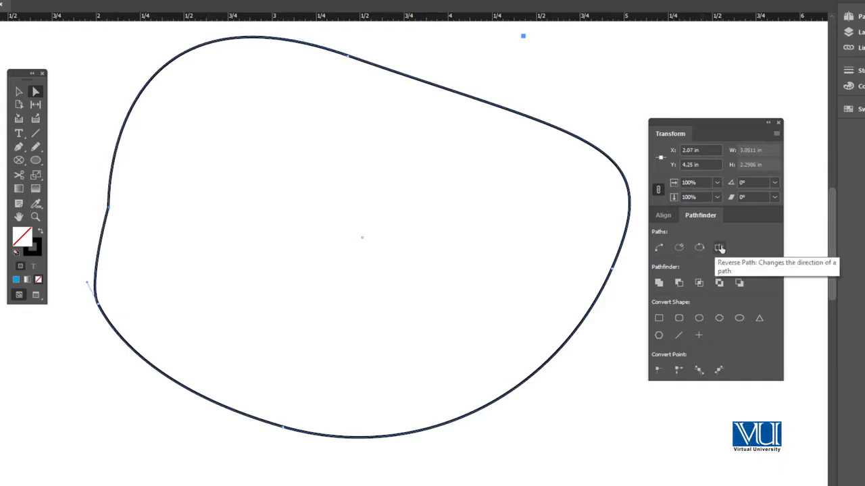
click(18, 92)
click(638, 63)
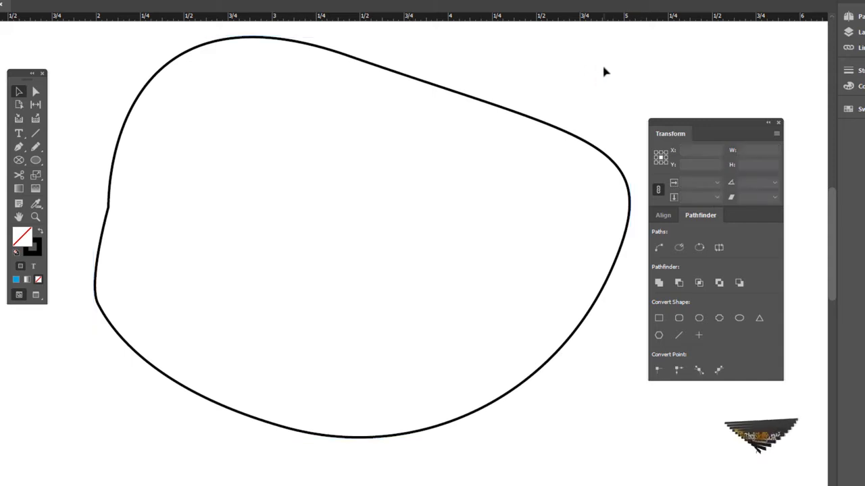